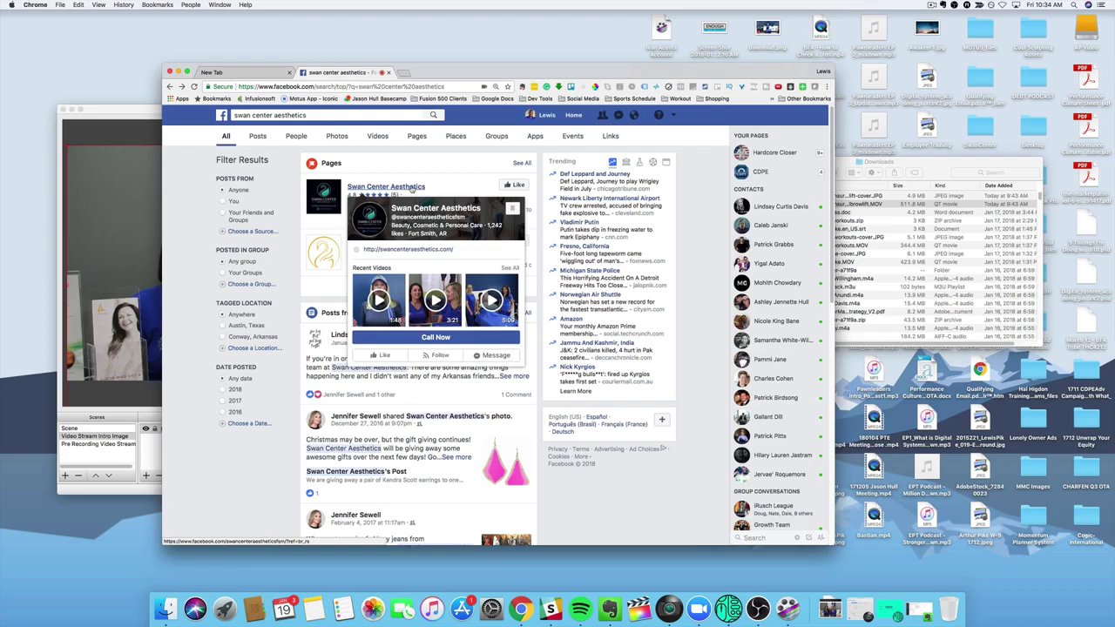
- Open the Swan Center Aesthetics page and set it as the posting identity instead of the personal profile
left_click(413, 188)
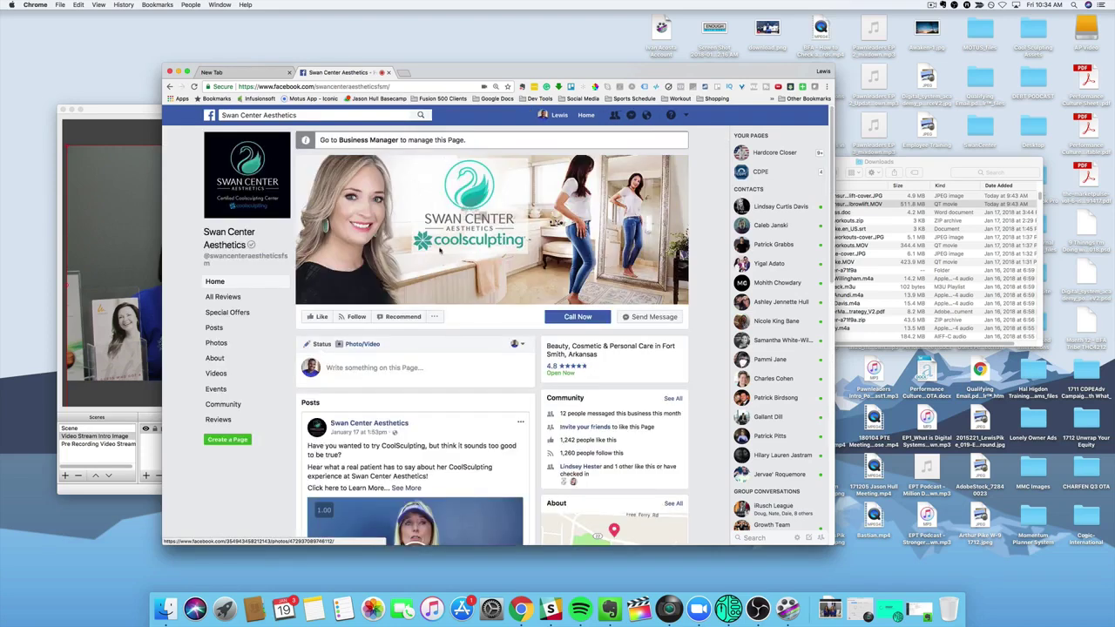
left_click_drag(478, 74, 479, 32)
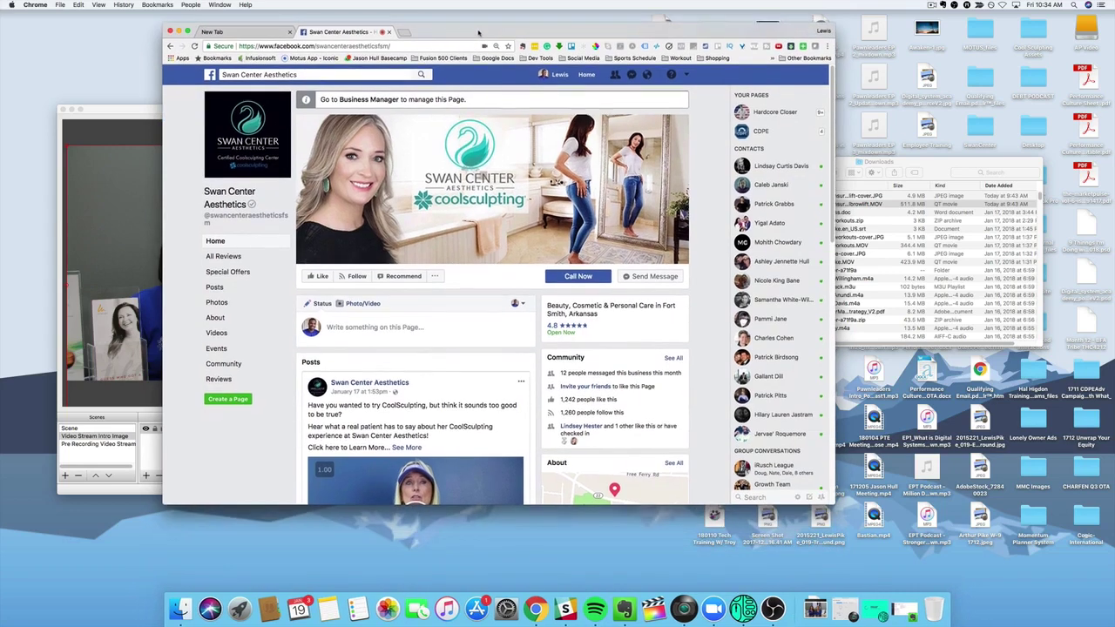
left_click(522, 303)
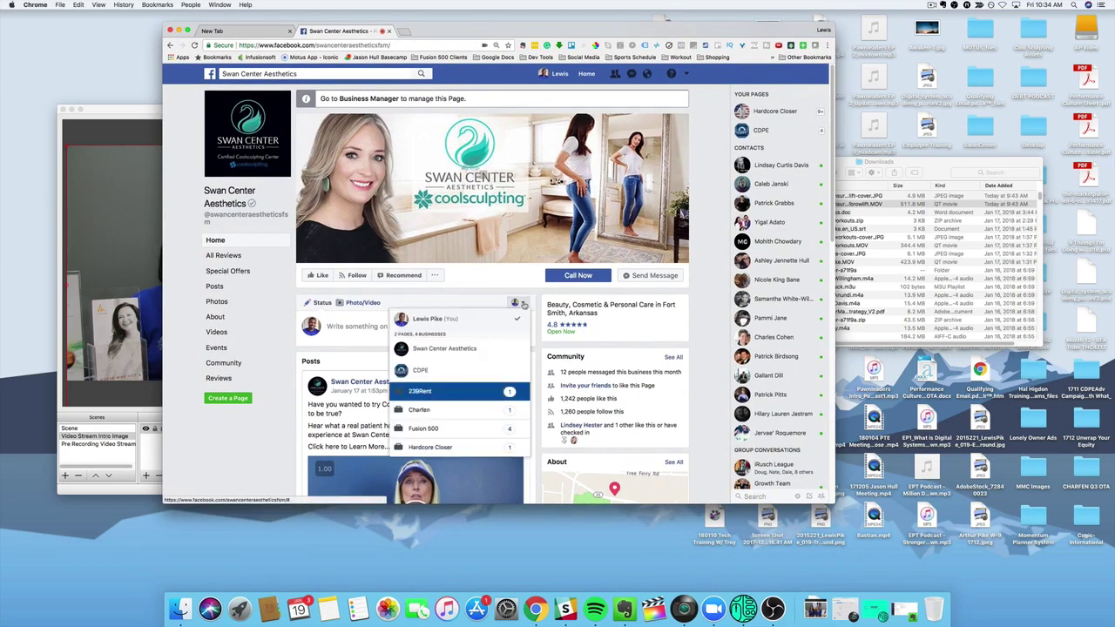
left_click(479, 349)
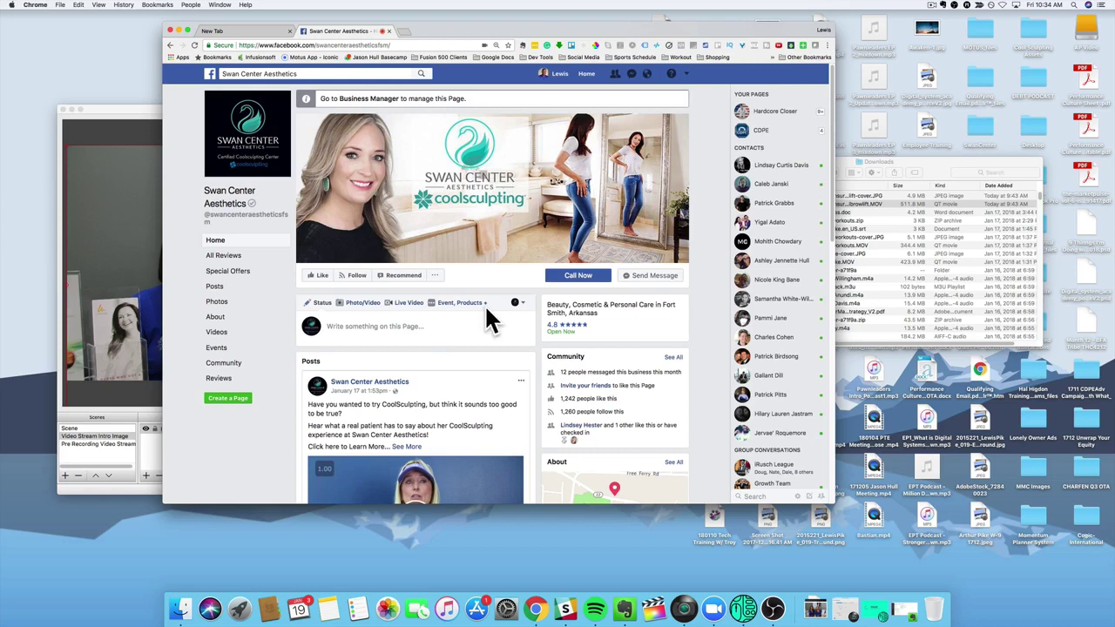
- Start a Live Video broadcast to reach the server URL and stream key setup
left_click(406, 305)
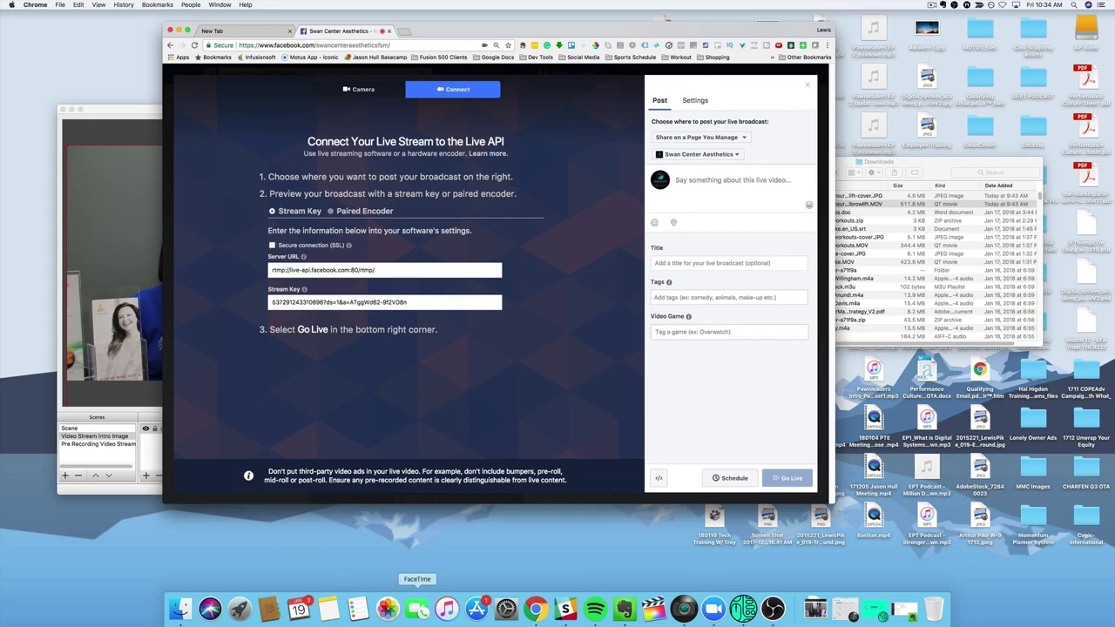
- Copy the body text of Evernote's 'What Is Non Surgical Brow Lift' note, then return to Chrome
left_click(624, 608)
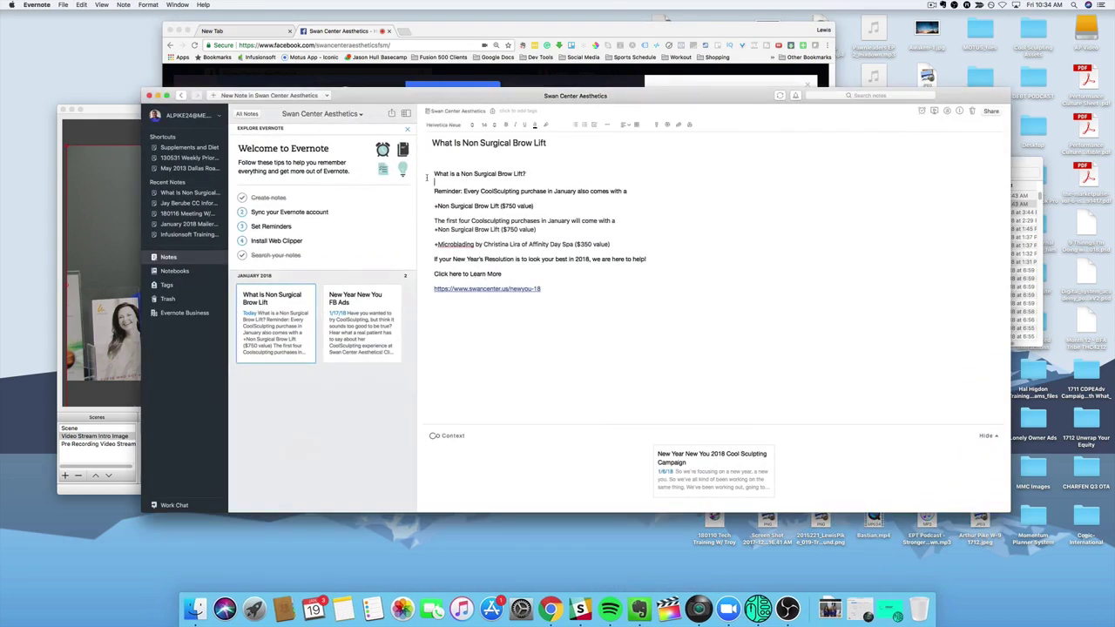
left_click_drag(432, 173, 560, 294)
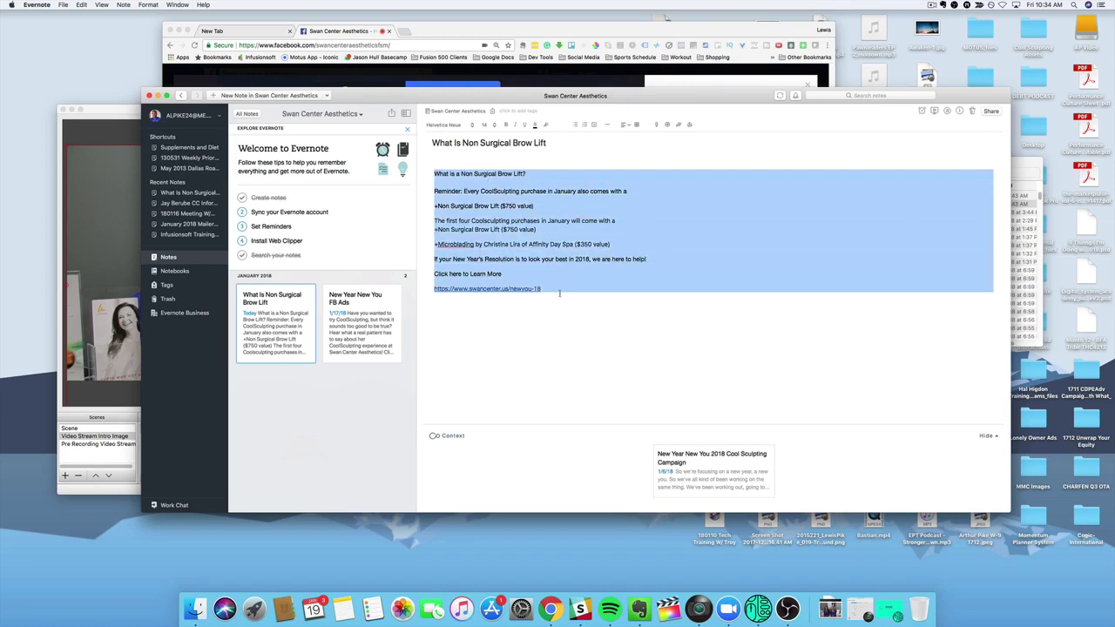
key("super+c")
key("super+Tab")
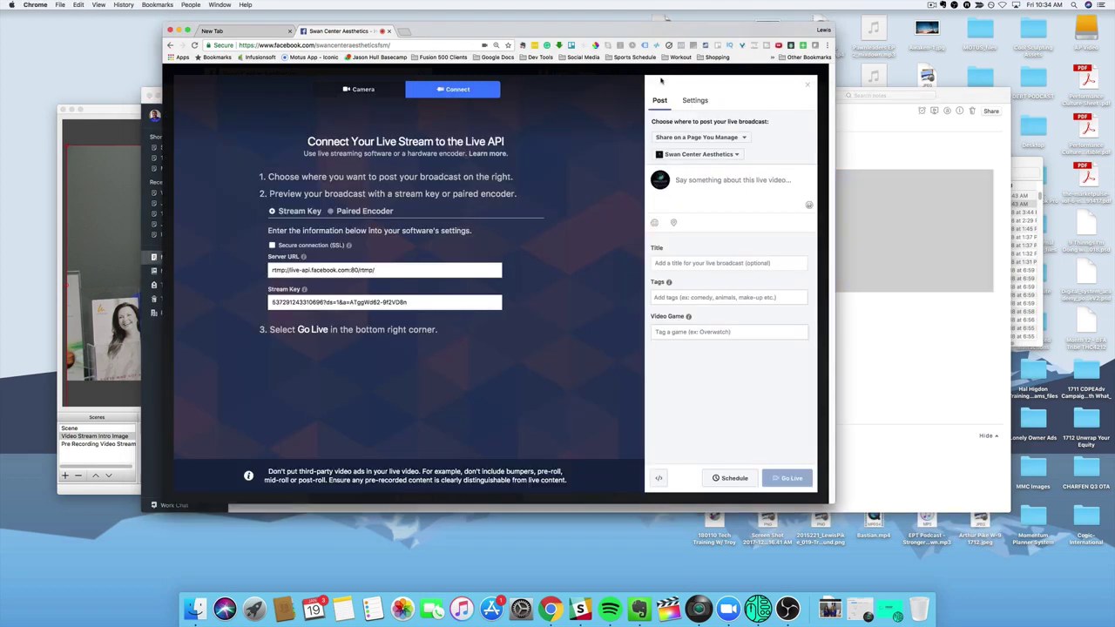
- Paste the brow lift note as the description and title the broadcast 'What is a Non Surgical Brow Lift?'
left_click(682, 178)
key("super+v")
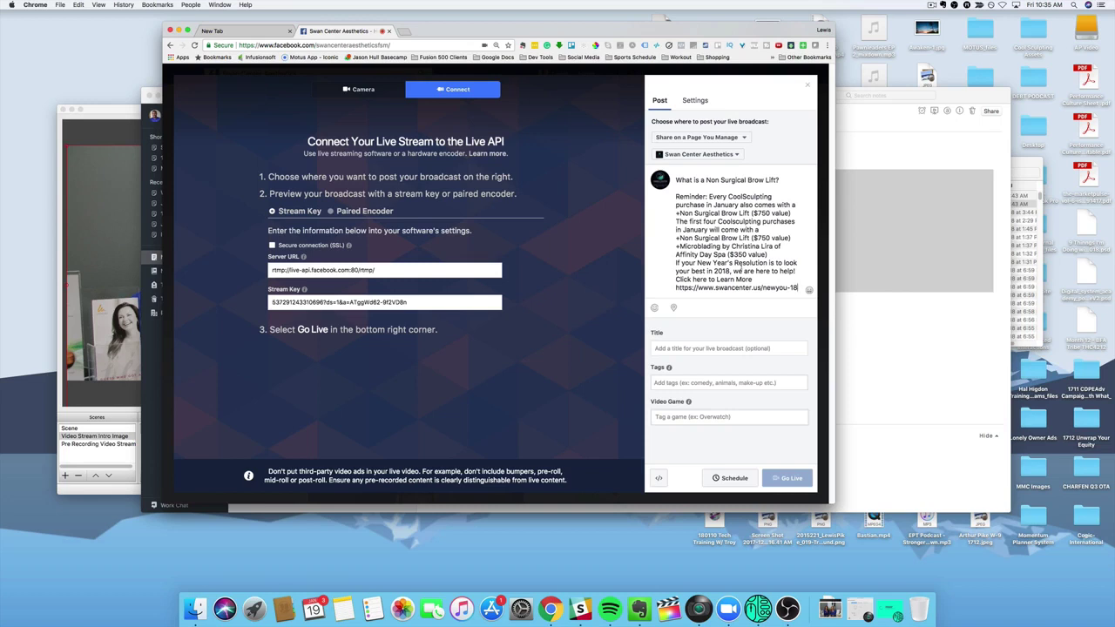
left_click(672, 347)
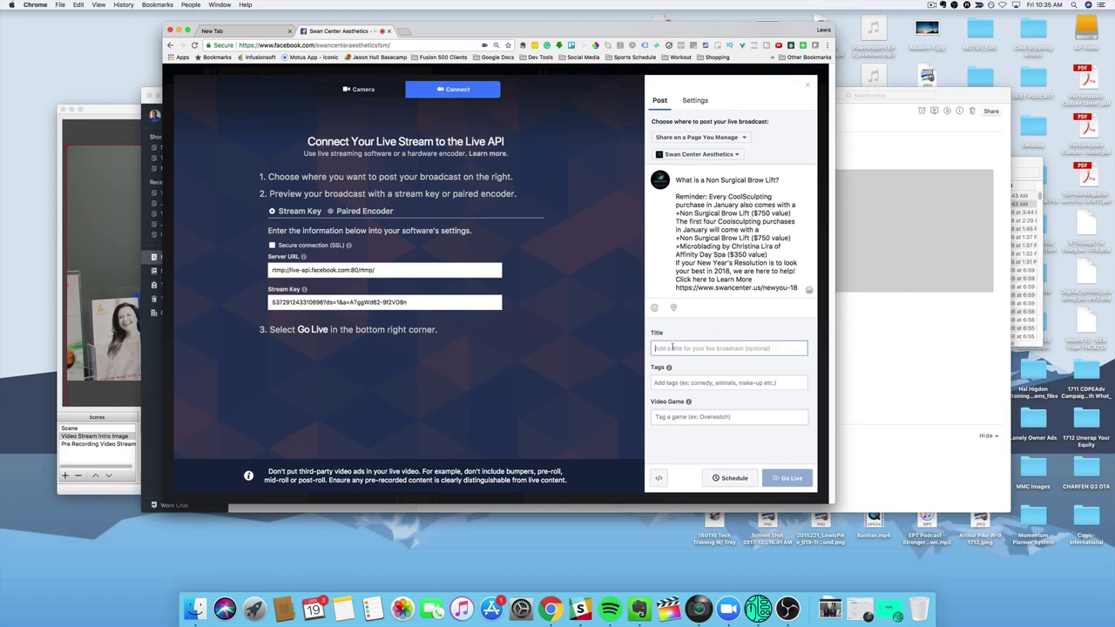
type("What is")
key("BackSpace")
key("BackSpace")
key("BackSpace")
type("Is A Non Surgical Brow")
left_click(681, 348)
key("BackSpace")
type("a")
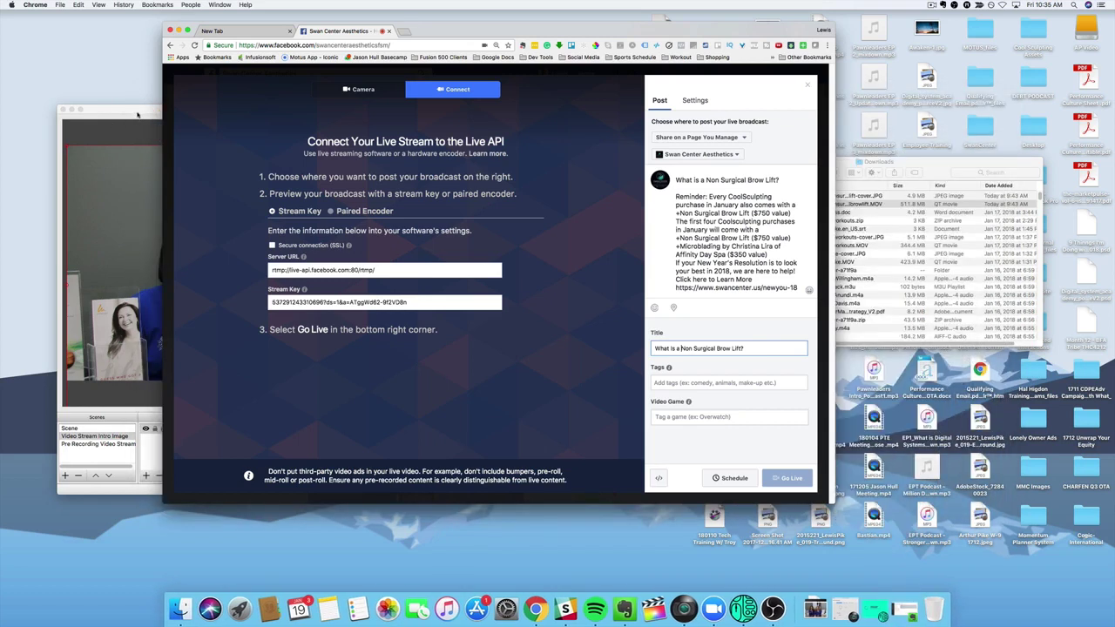
- Bring OBS Studio in front of the browser and reposition it, showing the Video Stream Intro Image preview
left_click(140, 111)
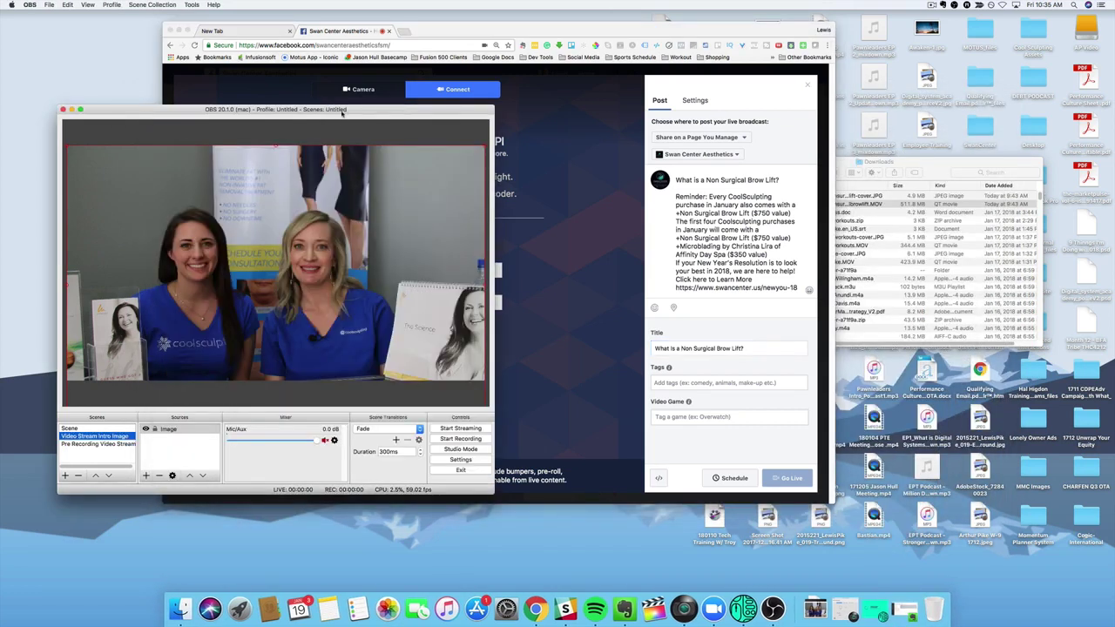
left_click_drag(343, 112, 431, 69)
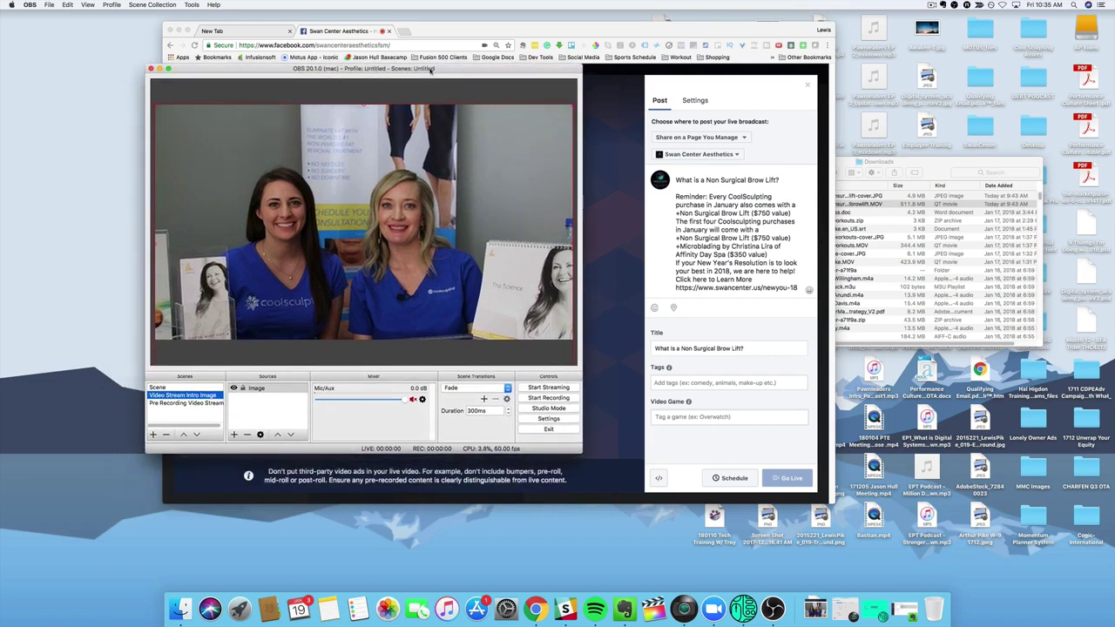
left_click_drag(431, 70, 465, 70)
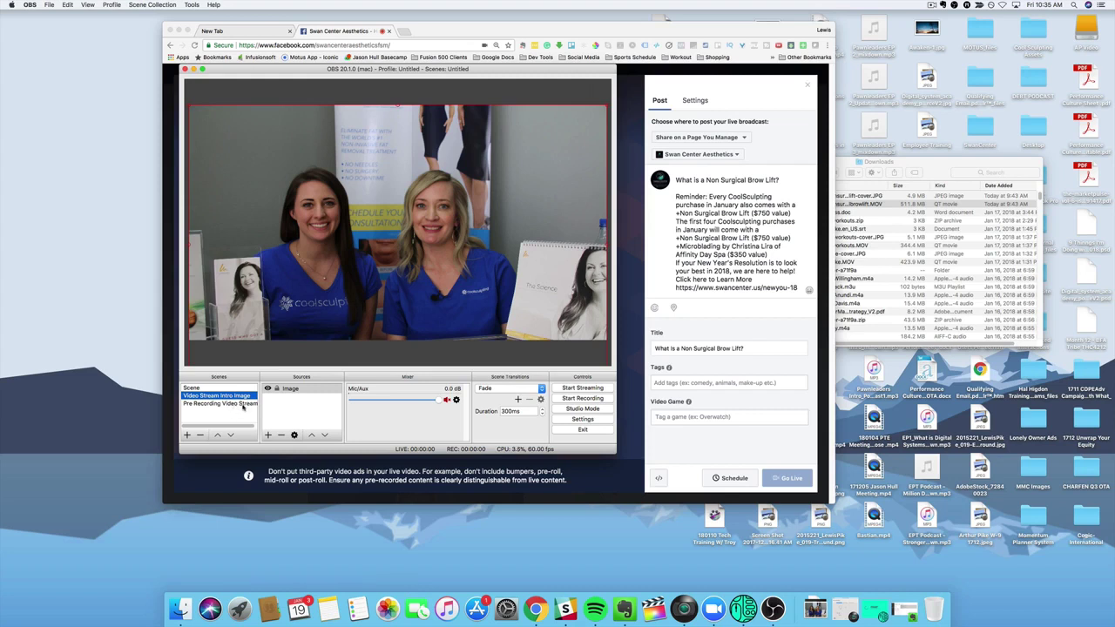
- Add a new scene named 'Video Image Test'
left_click(186, 435)
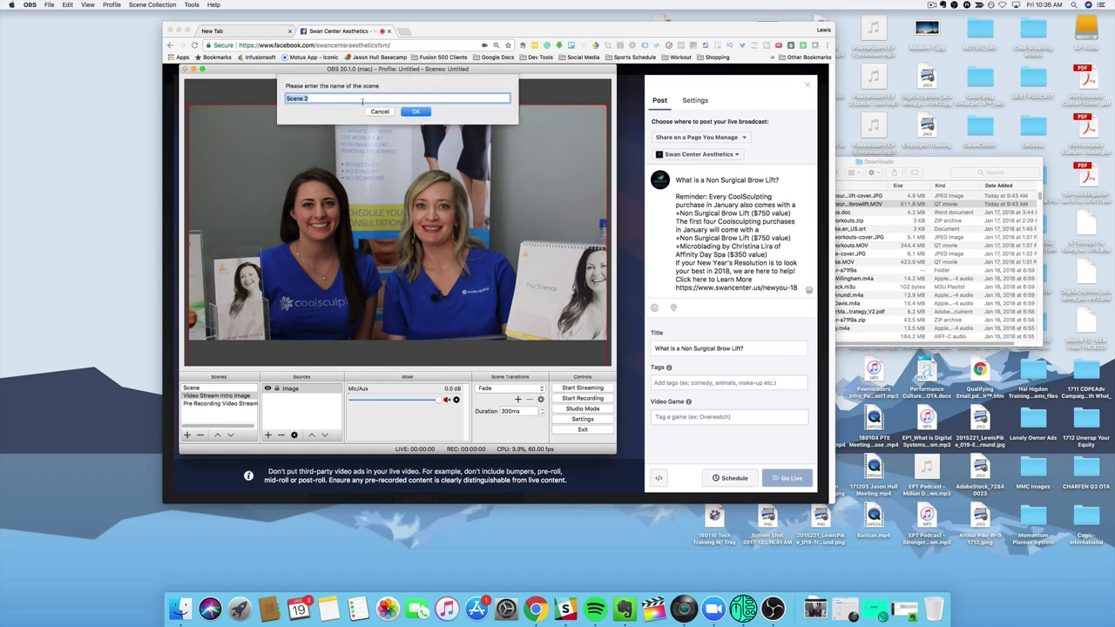
type("Video Image Test")
left_click(415, 114)
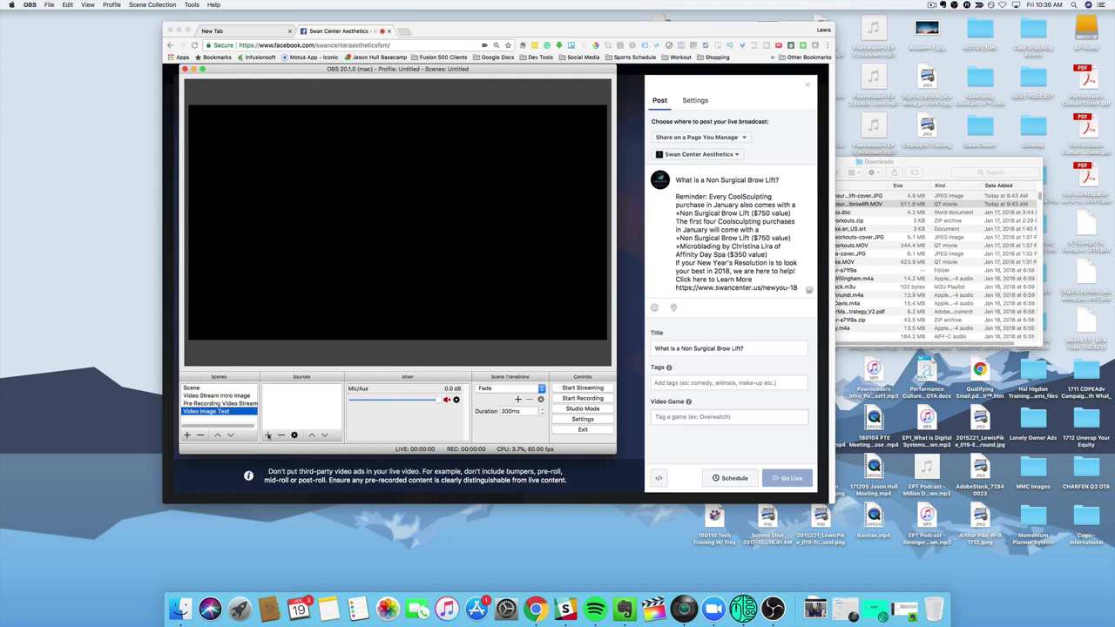
- Add an Image source loading whatisnonsurgicalbrowlift-cover.JPG to the scene
left_click(267, 435)
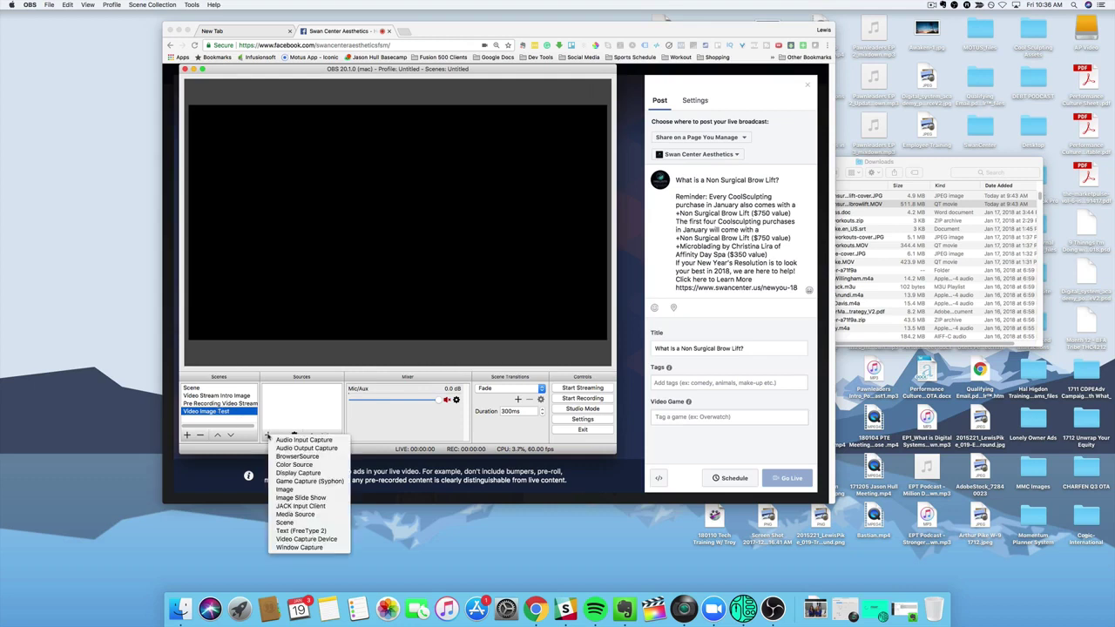
left_click(307, 489)
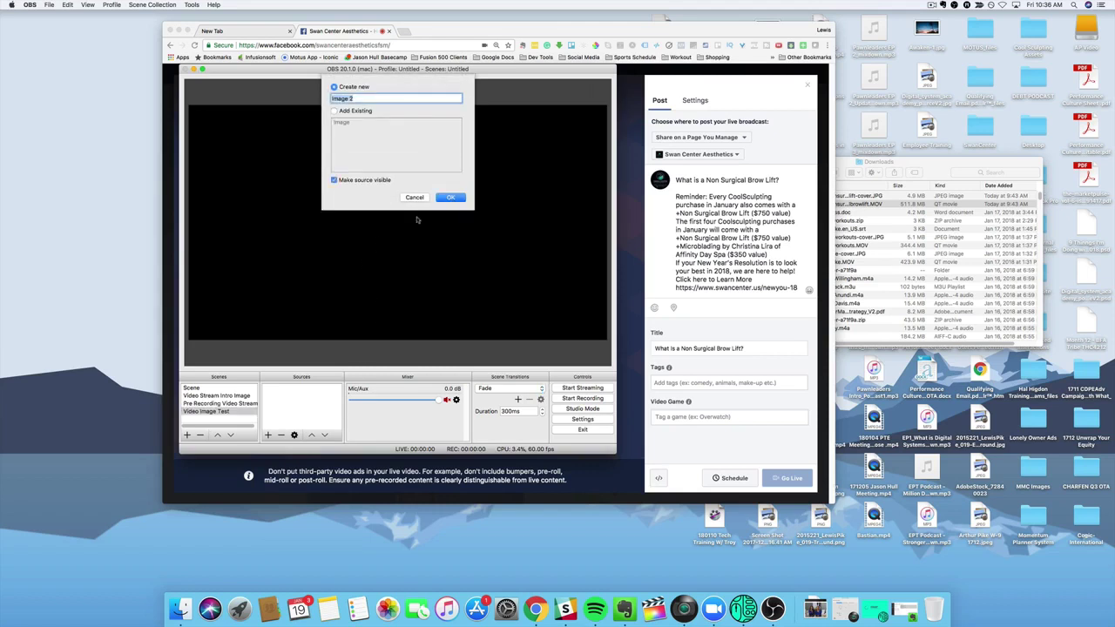
left_click(453, 198)
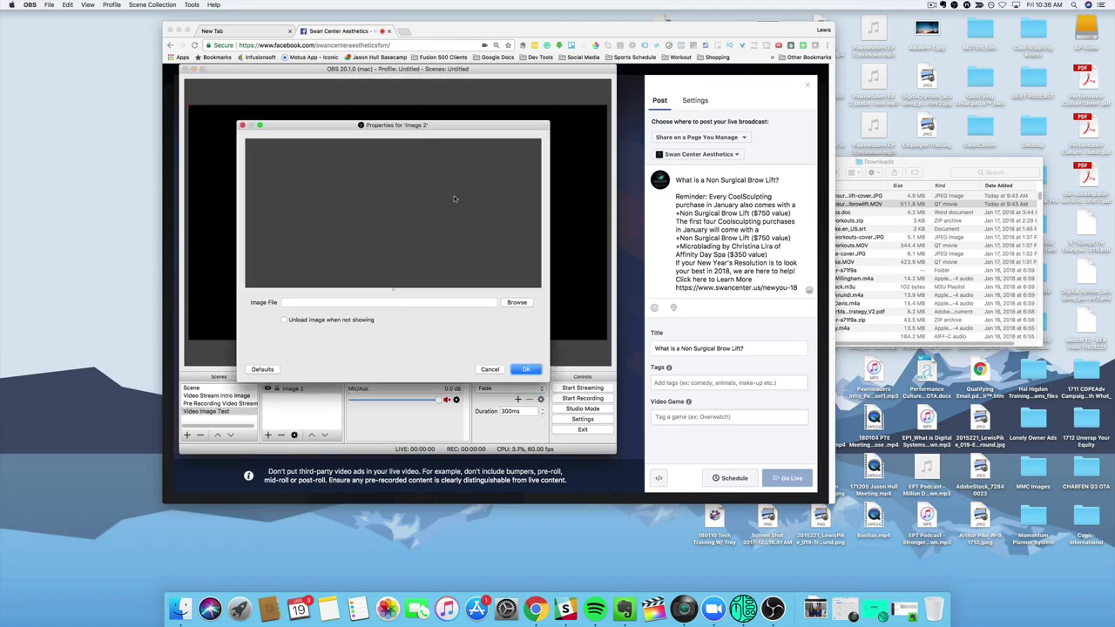
left_click(517, 303)
left_click(527, 147)
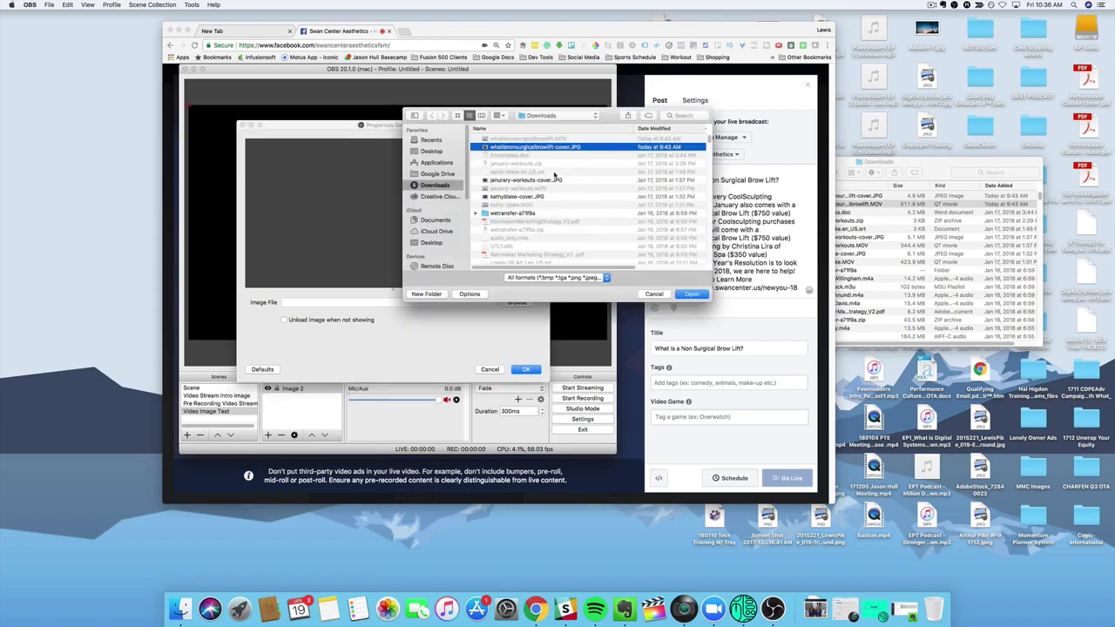
left_click(691, 293)
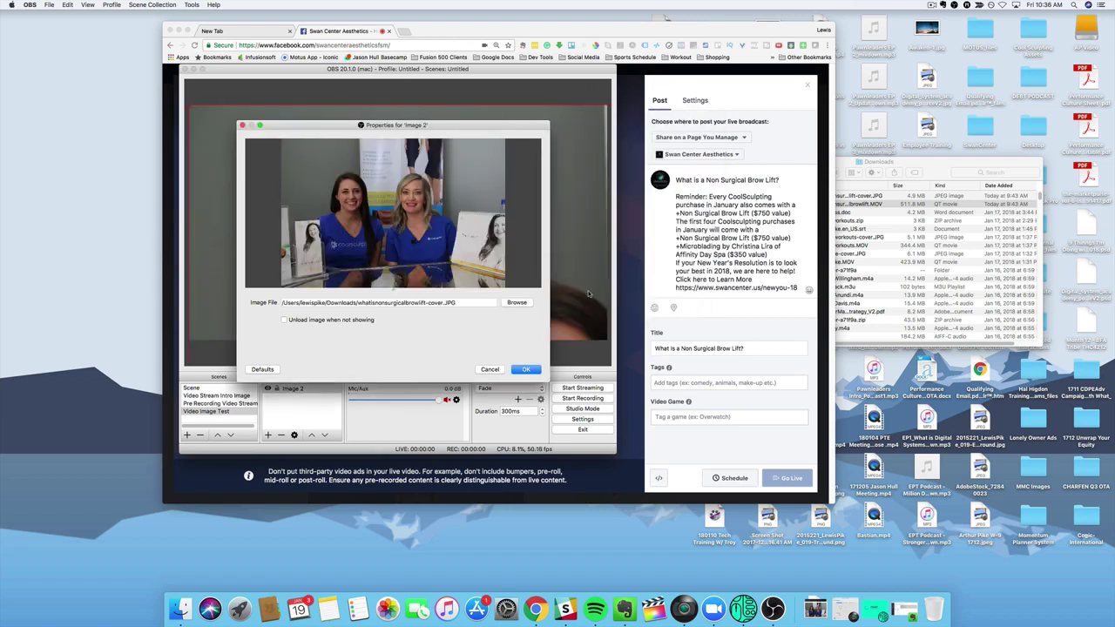
- Resize the Image 2 cover picture so it fills the whole Video Image Test canvas
left_click(526, 369)
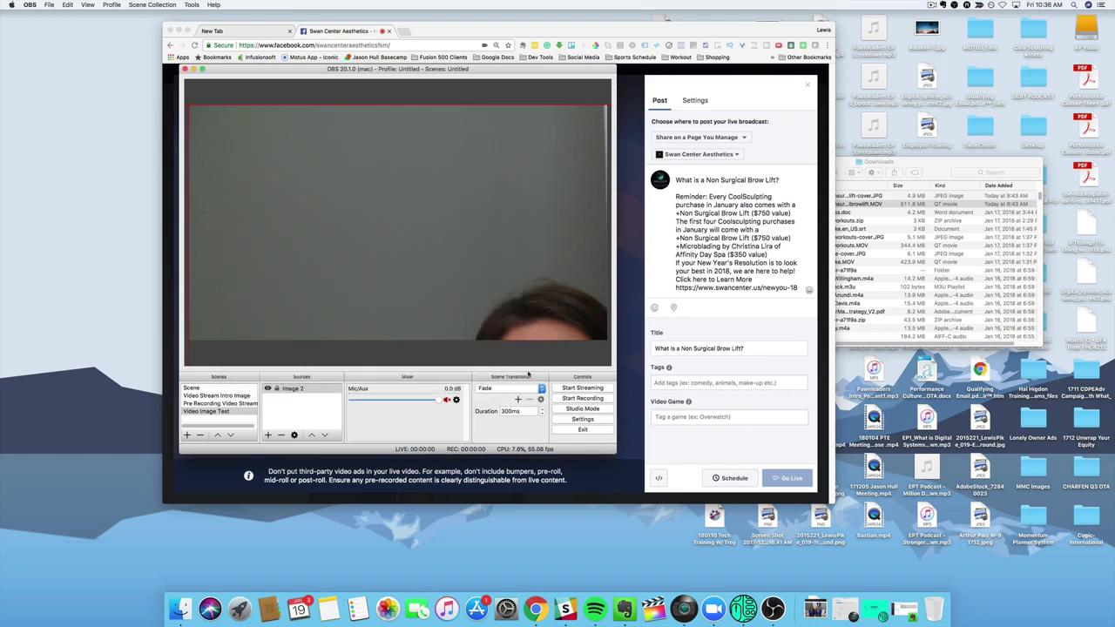
left_click_drag(245, 176, 269, 170)
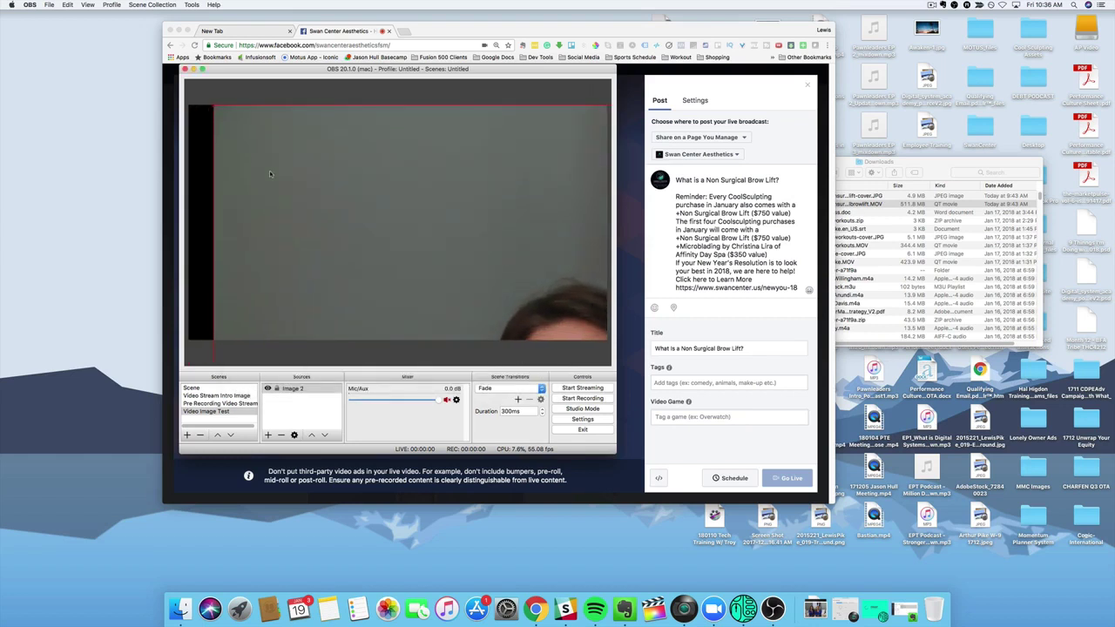
mouse_move(213, 106)
left_mouse_down()
mouse_move(359, 199)
mouse_move(276, 199)
mouse_move(218, 132)
mouse_move(427, 298)
mouse_move(409, 259)
mouse_move(203, 112)
mouse_move(324, 193)
mouse_move(427, 224)
mouse_move(214, 105)
left_mouse_up()
left_click_drag(278, 158, 265, 160)
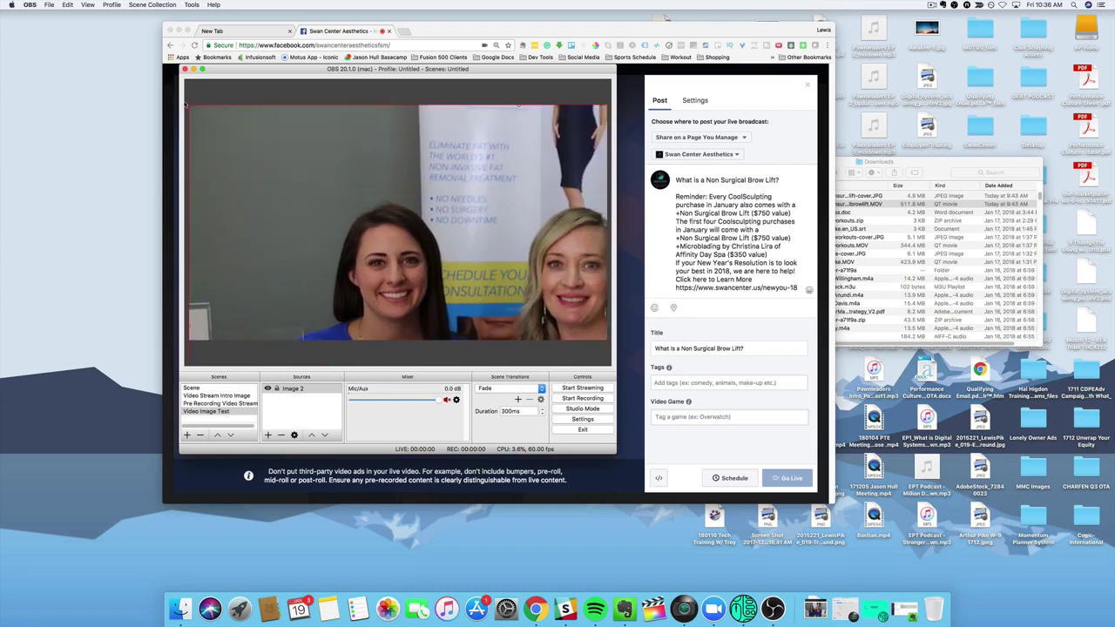
left_click_drag(190, 107, 392, 243)
key("super+f")
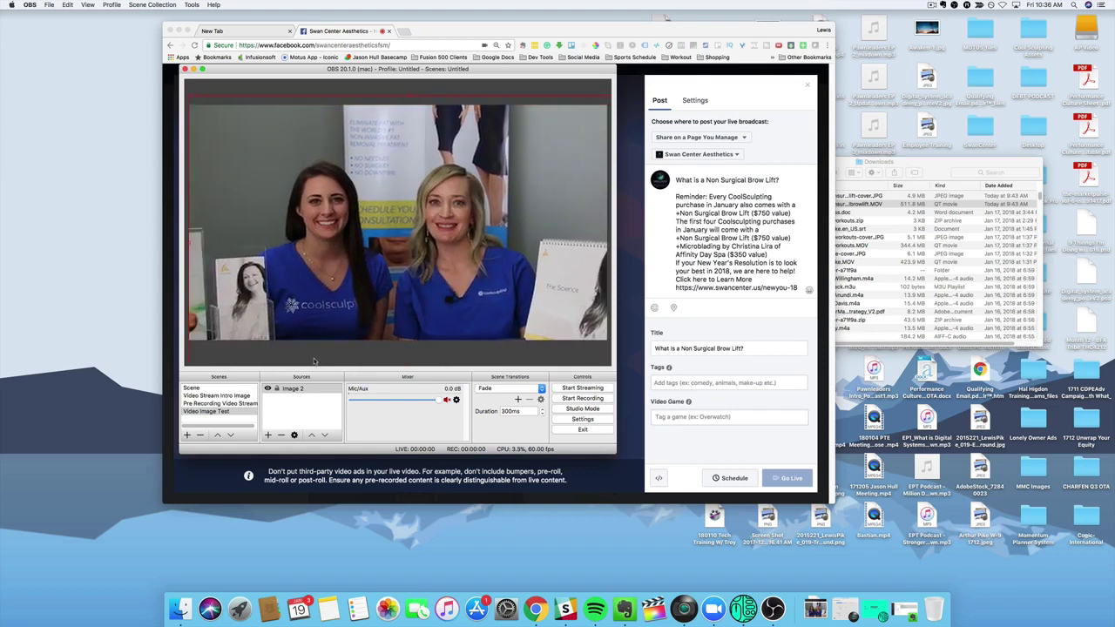
left_click(414, 90)
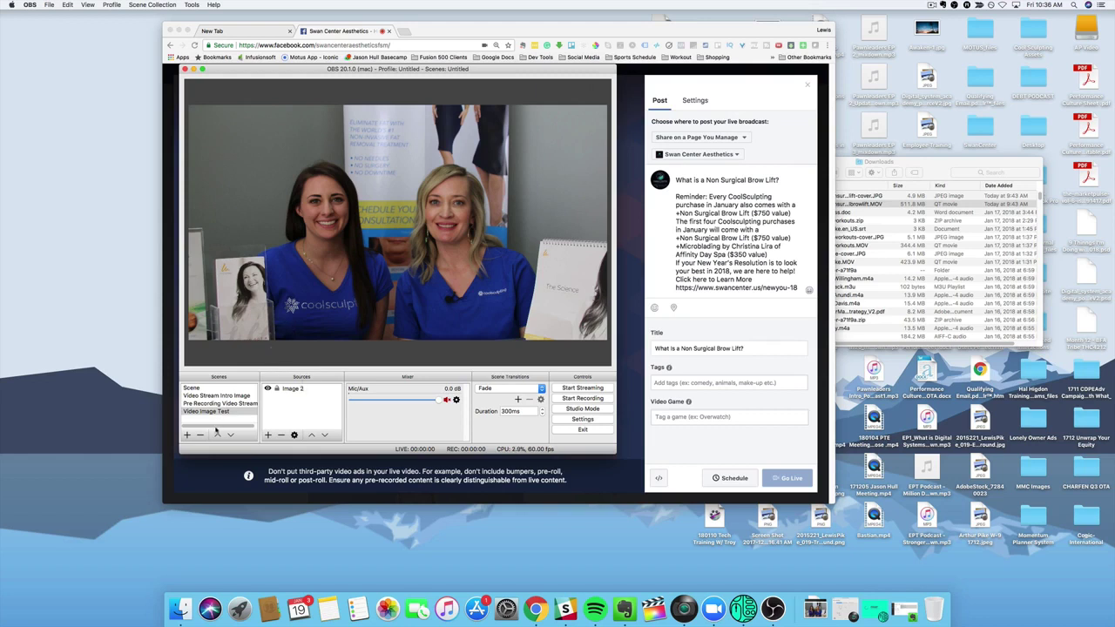
- Add a new scene named 'Pre Recorded Video'
left_click(185, 435)
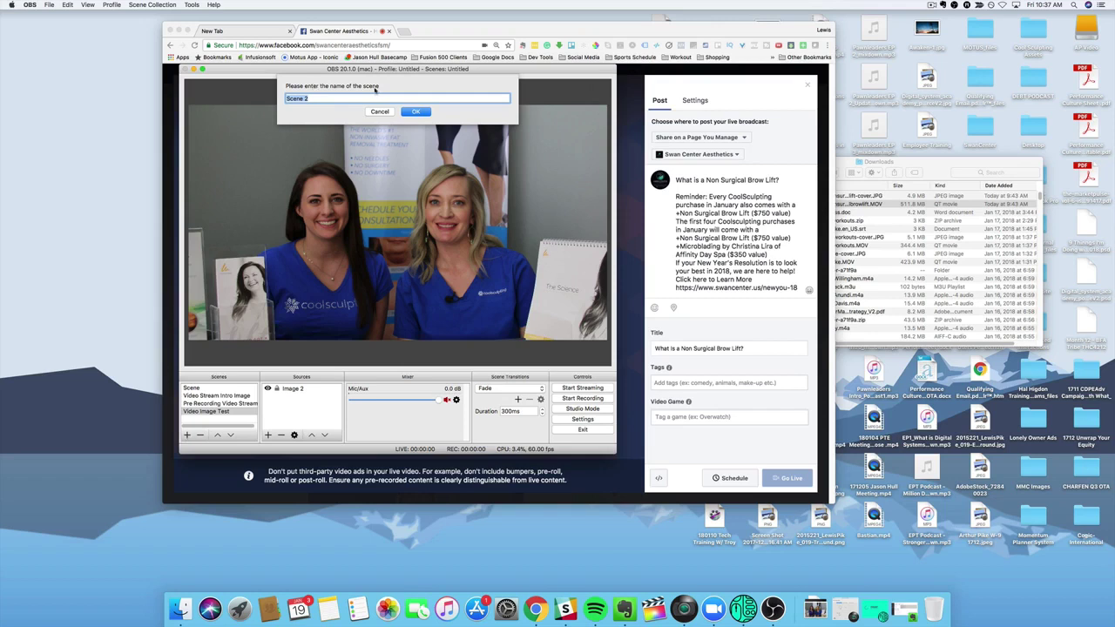
type("Pre Recording")
key("BackSpace")
key("BackSpace")
type("Vid")
left_click(418, 112)
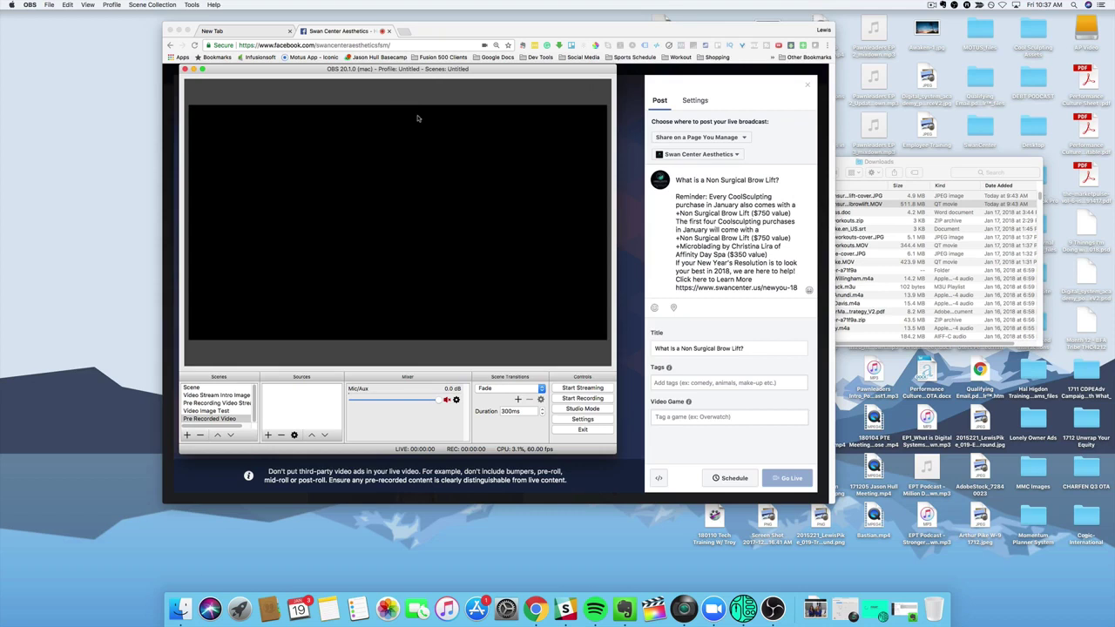
- Add a Media Source playing whatisnonsurgicalbrowlift.MOV from Downloads to the scene
left_click(268, 435)
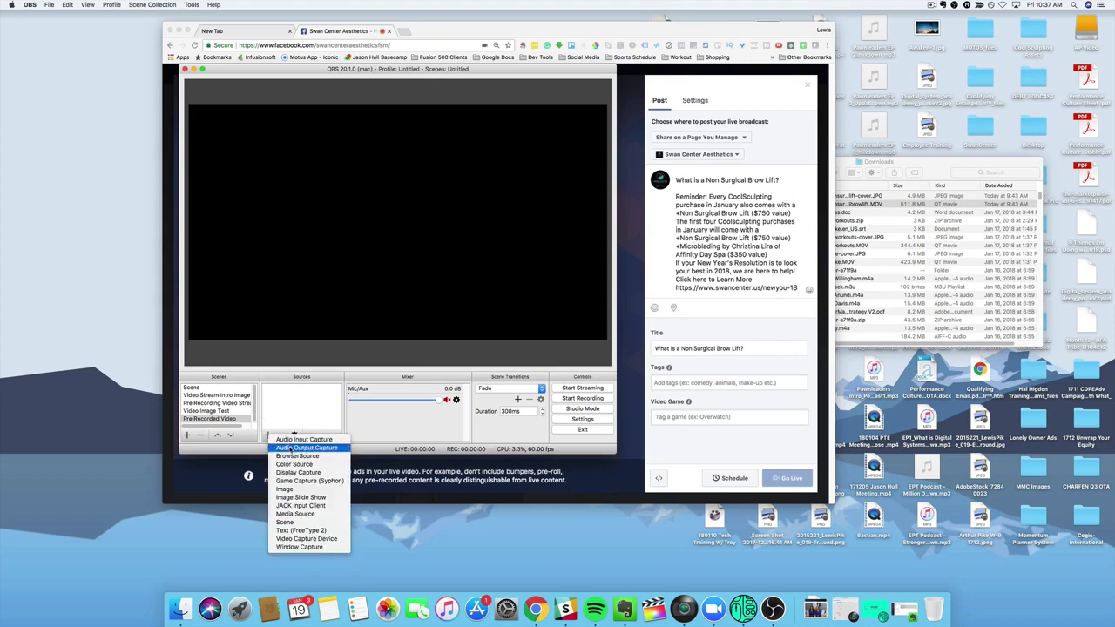
left_click(296, 514)
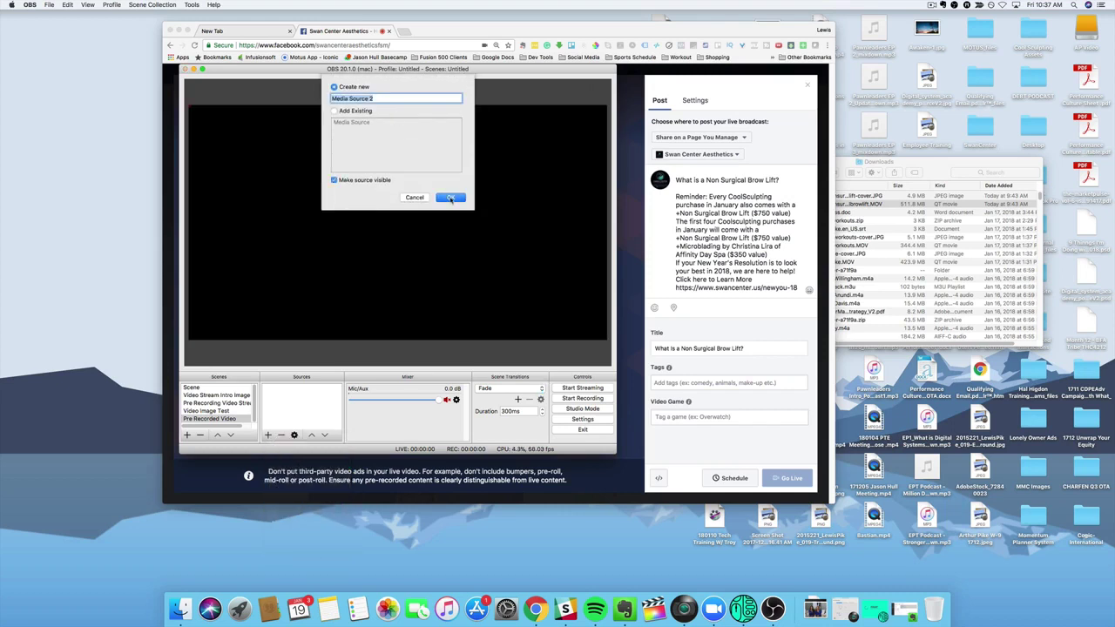
left_click(450, 198)
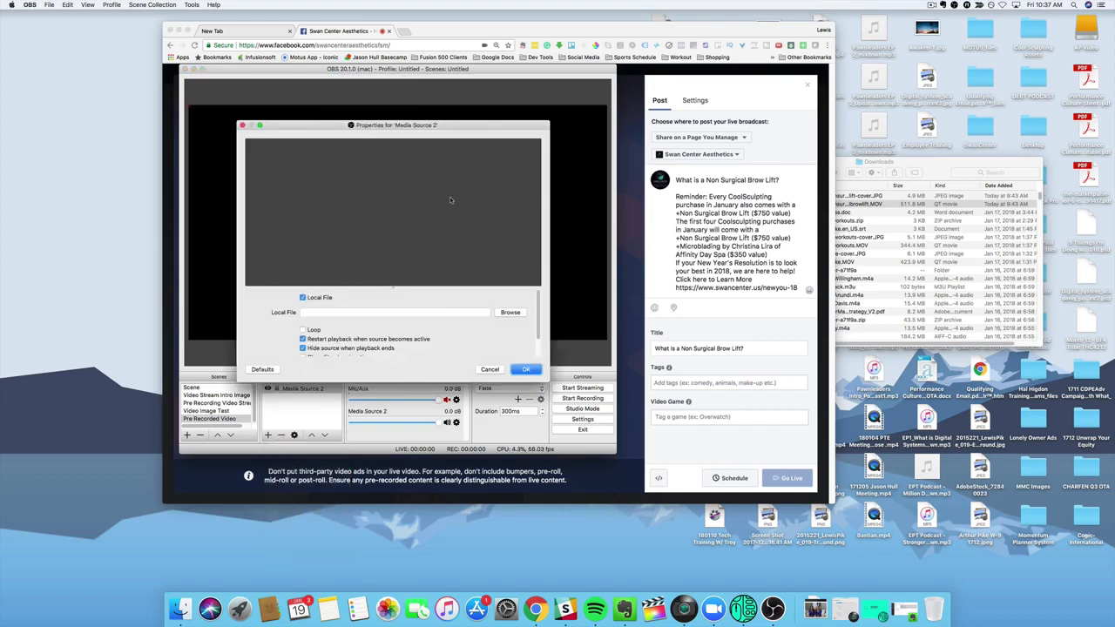
left_click(509, 313)
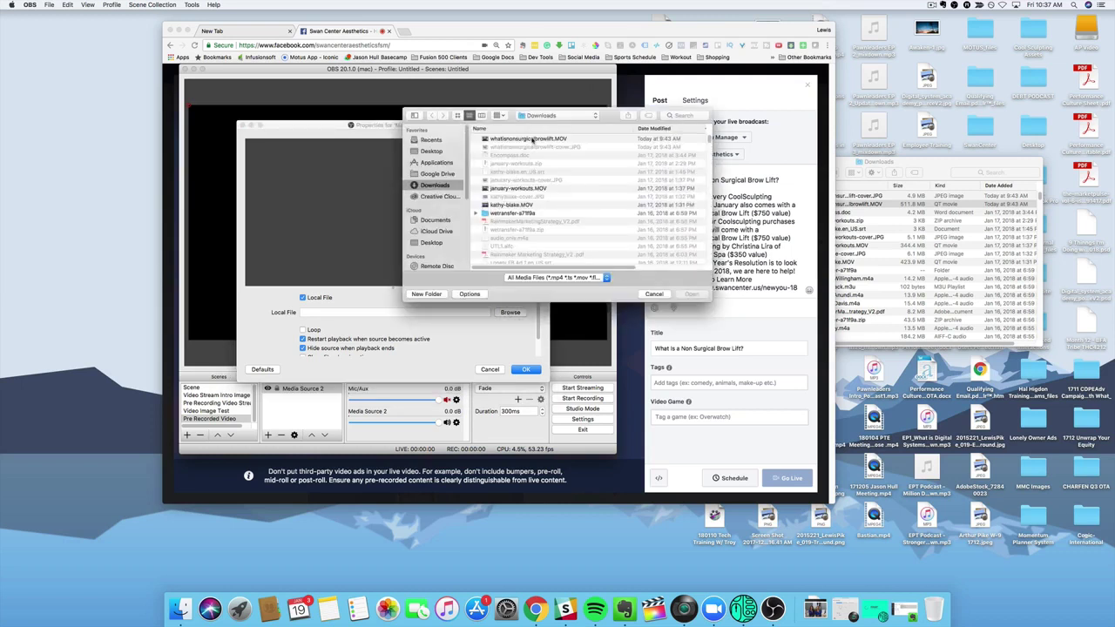
left_click(532, 140)
left_click(685, 294)
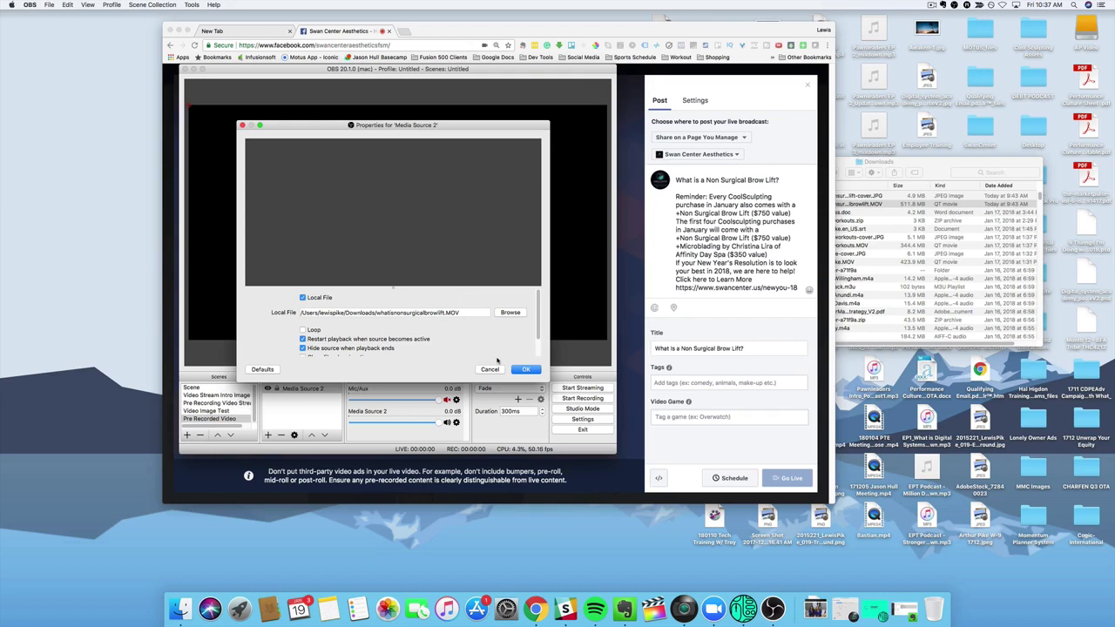
left_click(526, 369)
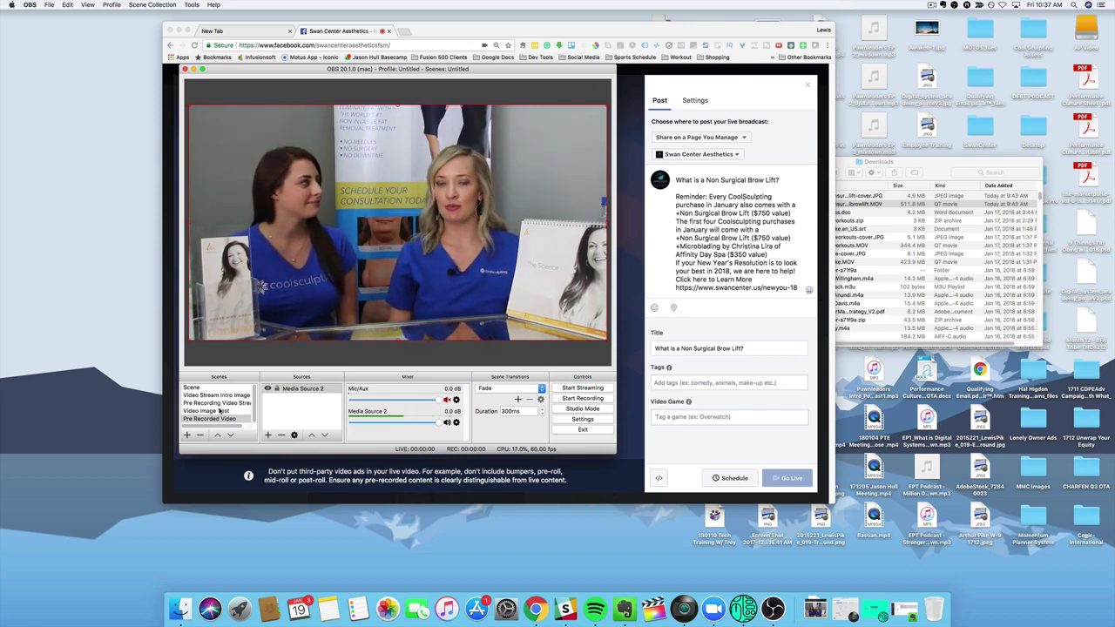
left_click(223, 409)
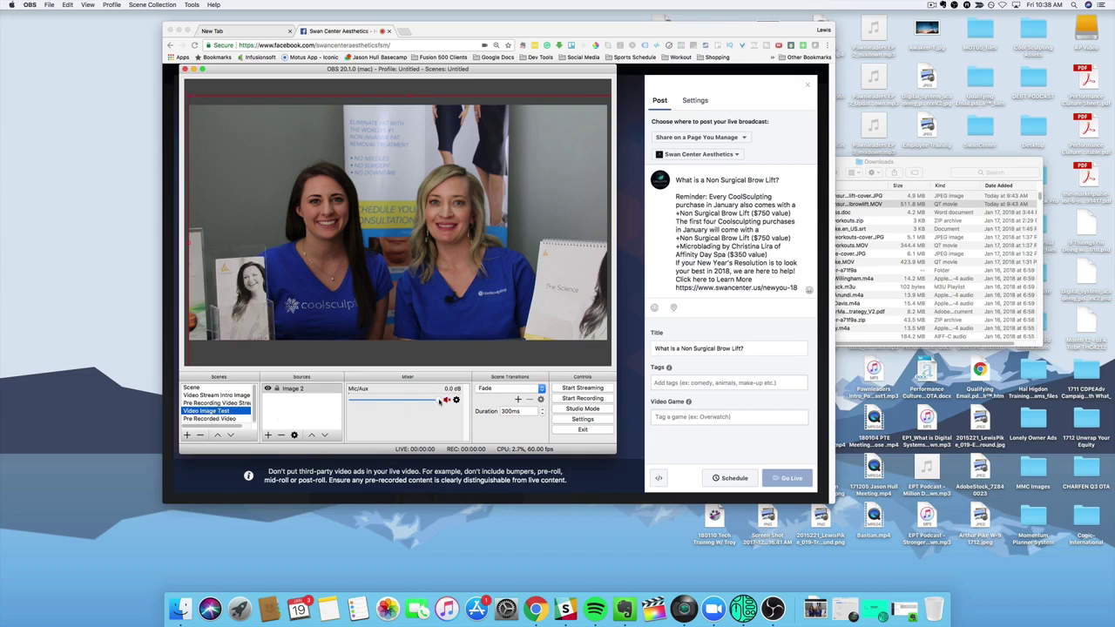
left_click(446, 400)
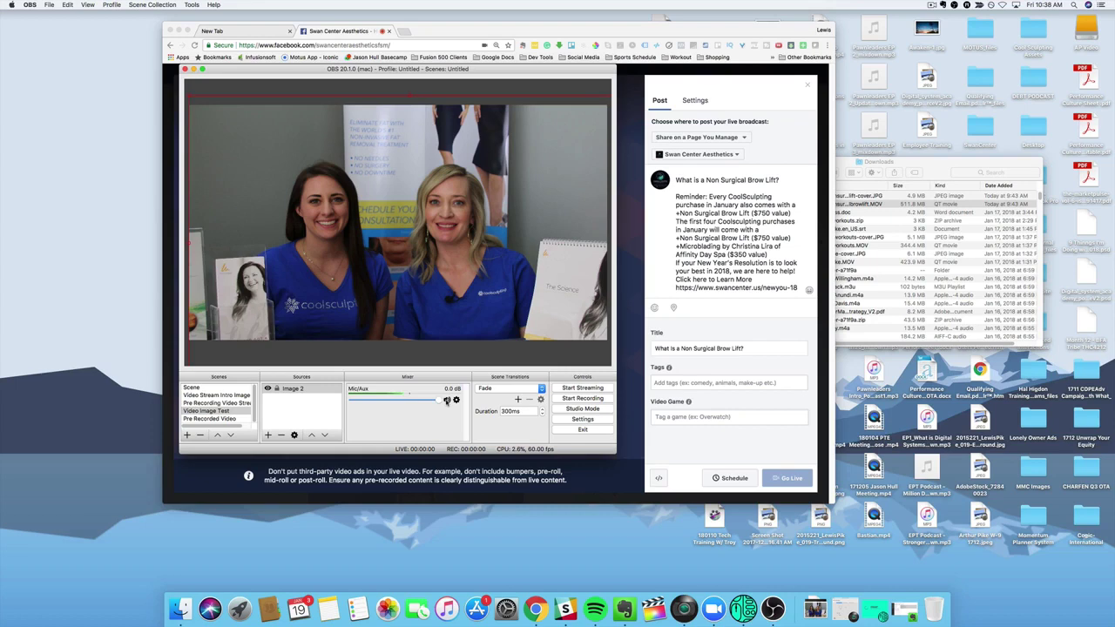
left_click(446, 400)
left_click(231, 419)
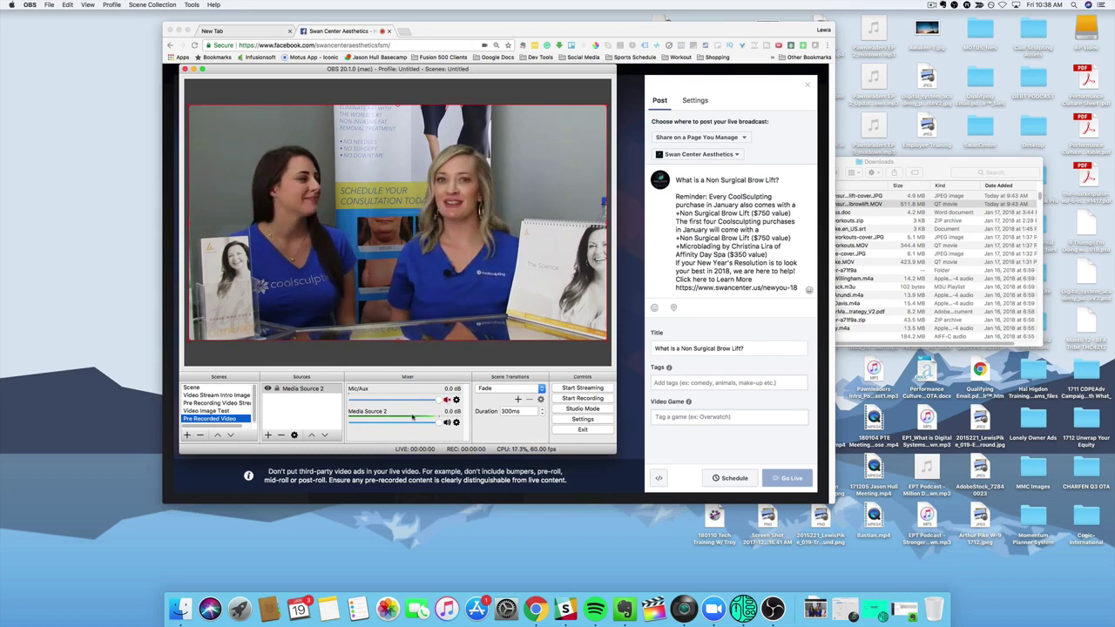
left_click(220, 411)
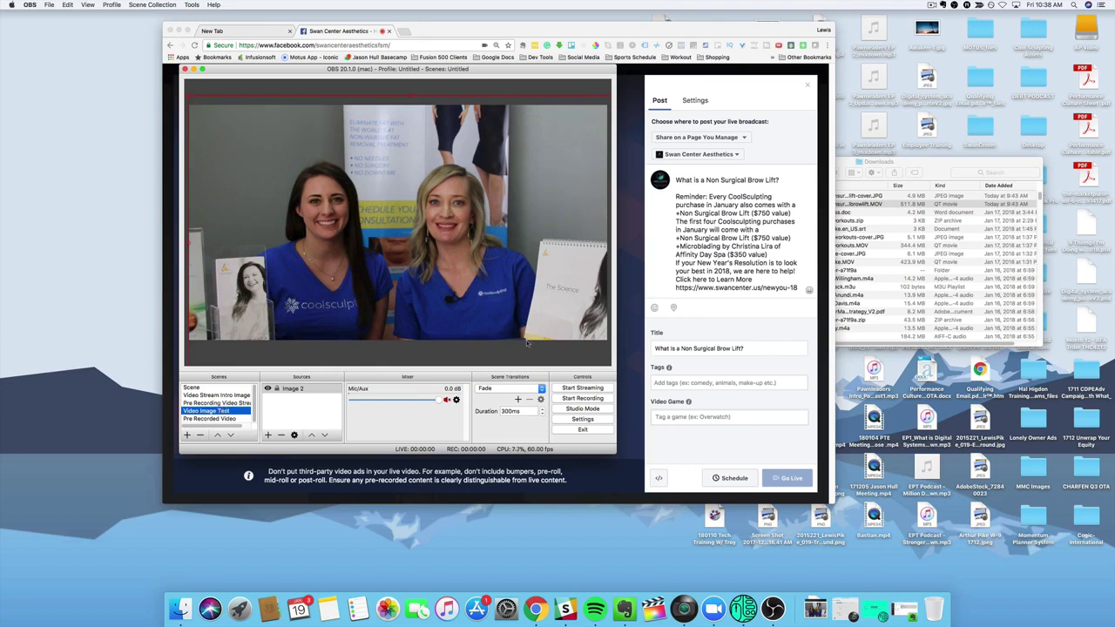
- Copy the page's stream key from Facebook's Connect Your Live Stream panel
left_click(638, 118)
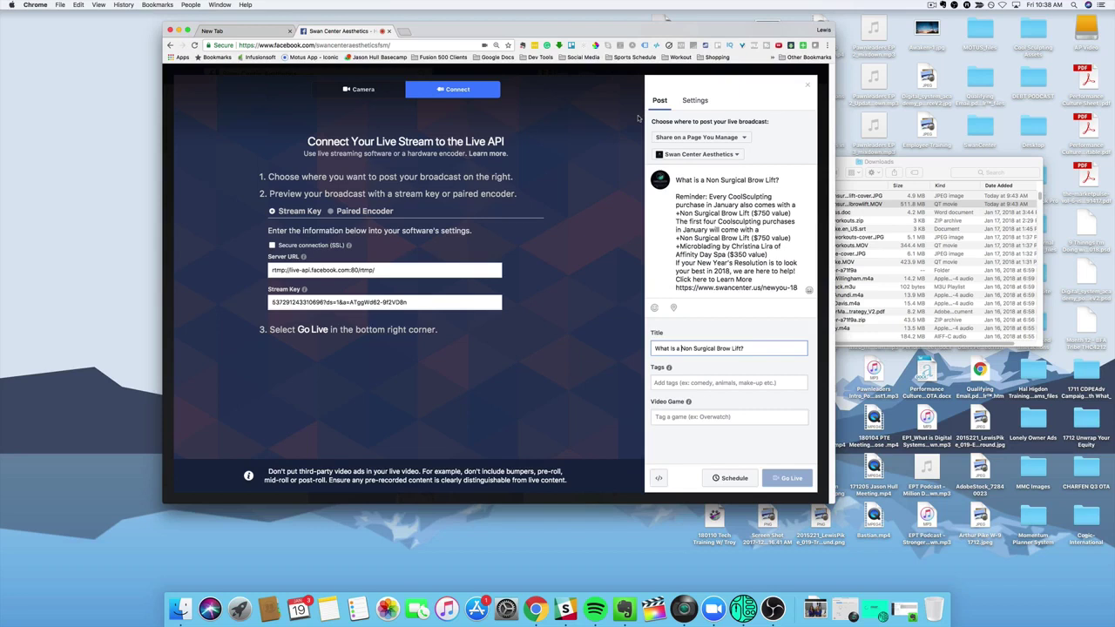
left_click(412, 302)
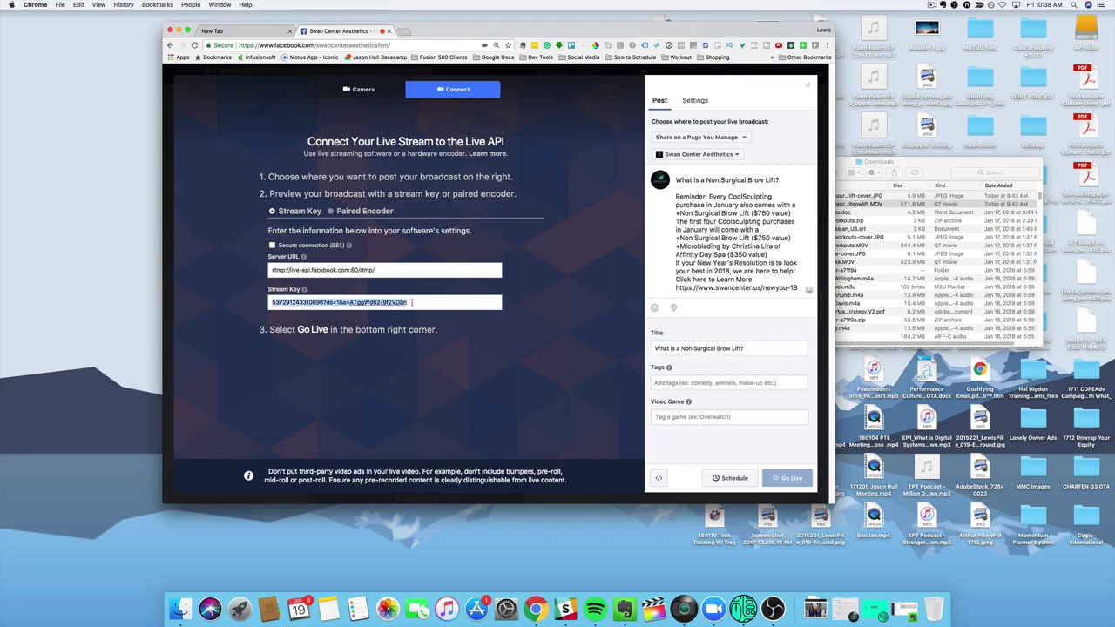
key("super+c")
left_click(252, 251)
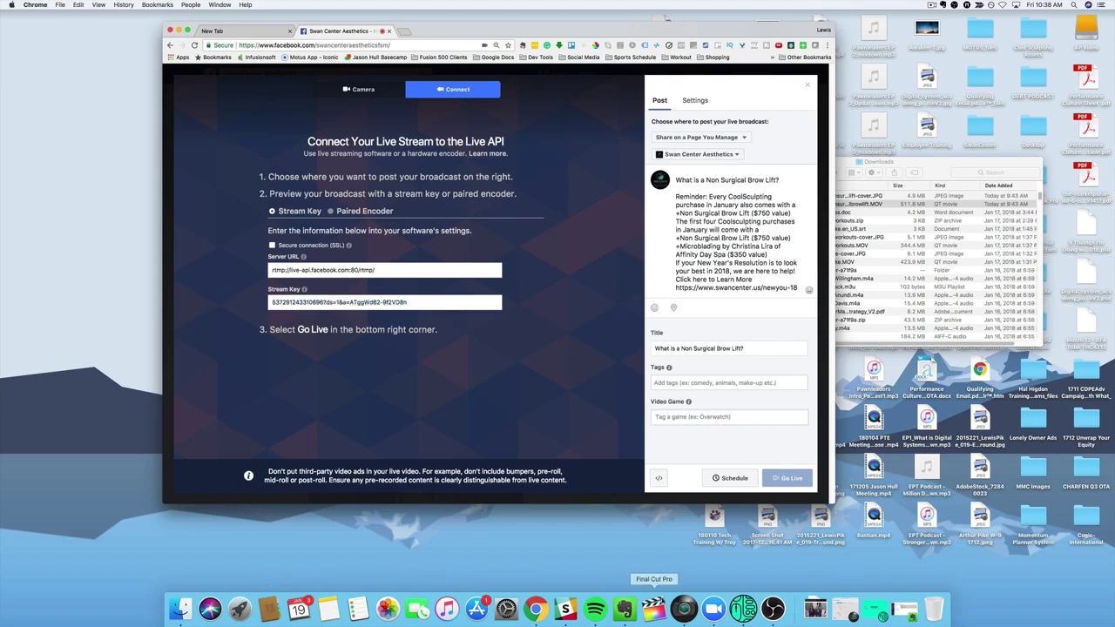
- Replace the old stream key in OBS Stream settings with the copied Facebook key and save
left_click(772, 608)
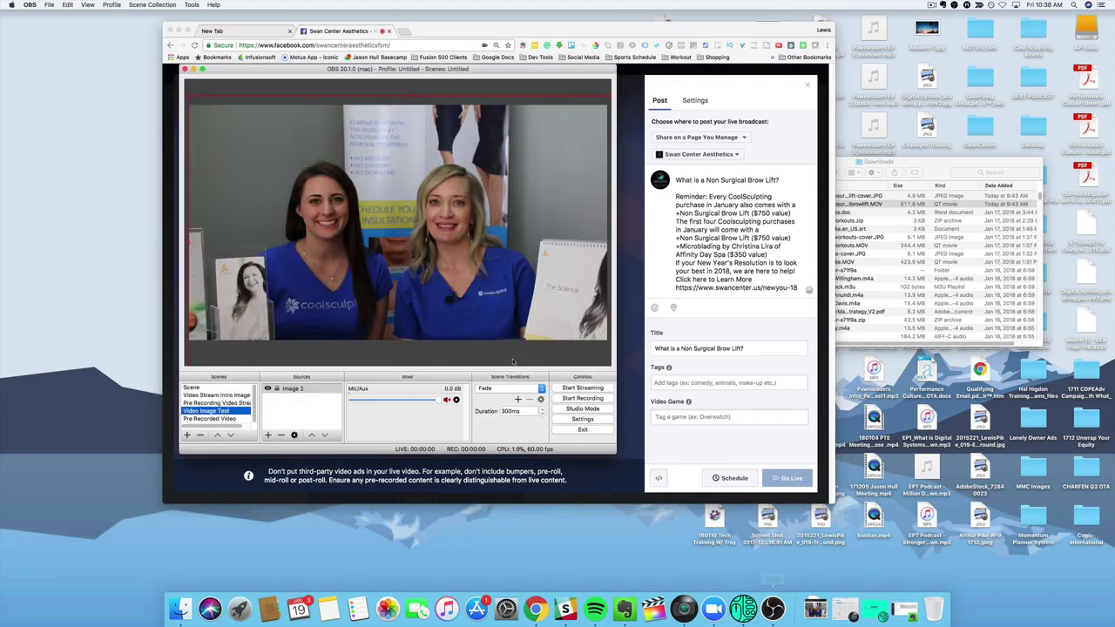
left_click(585, 420)
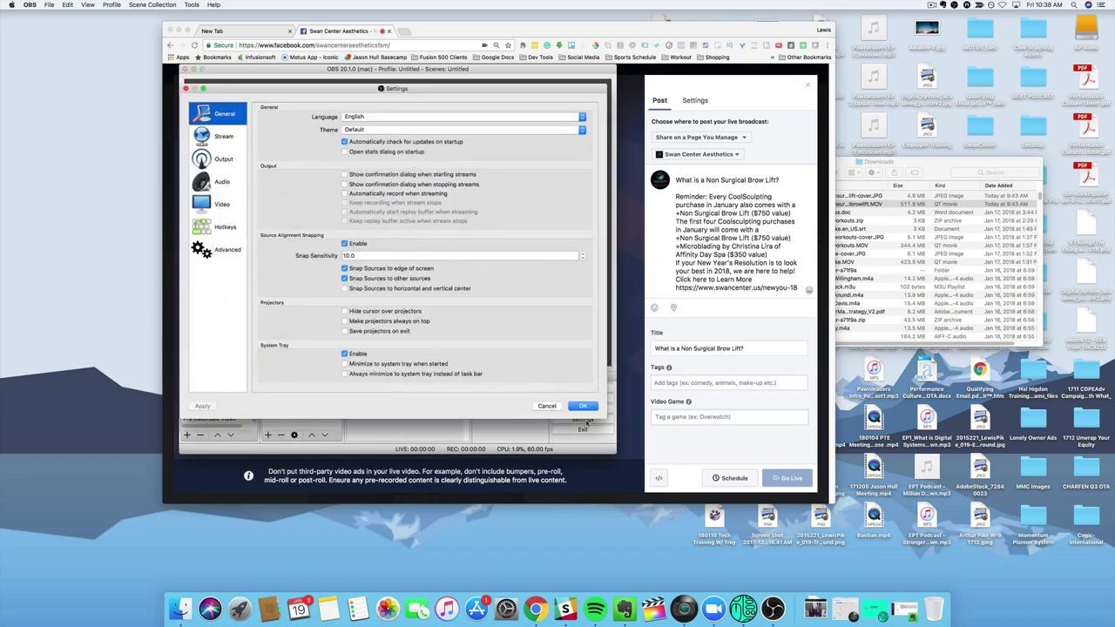
left_click(218, 136)
double_click(453, 180)
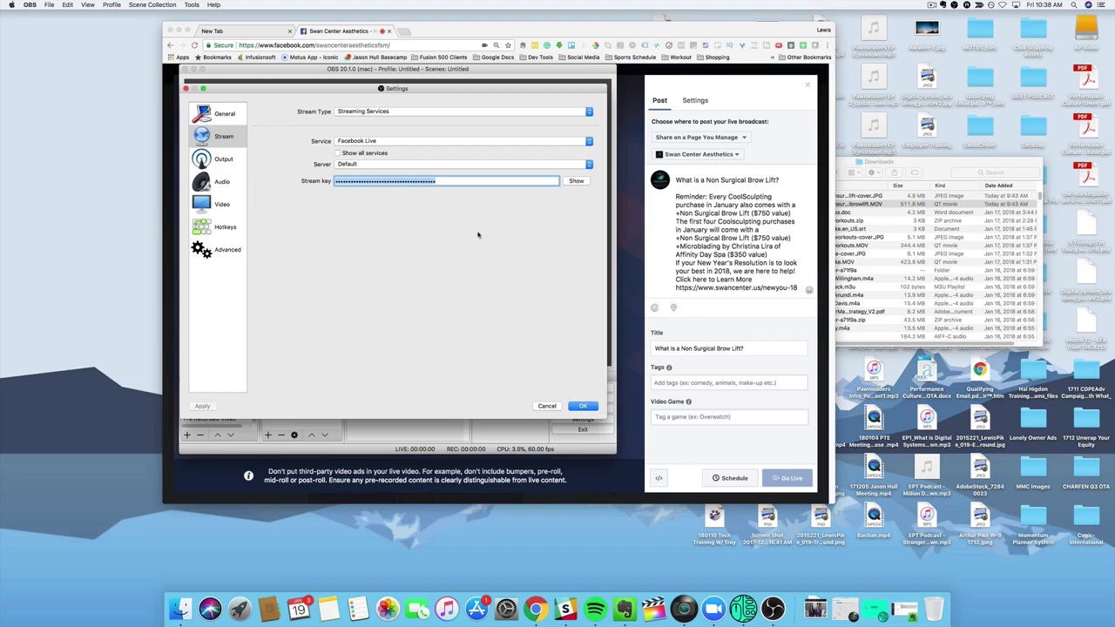
left_click(576, 182)
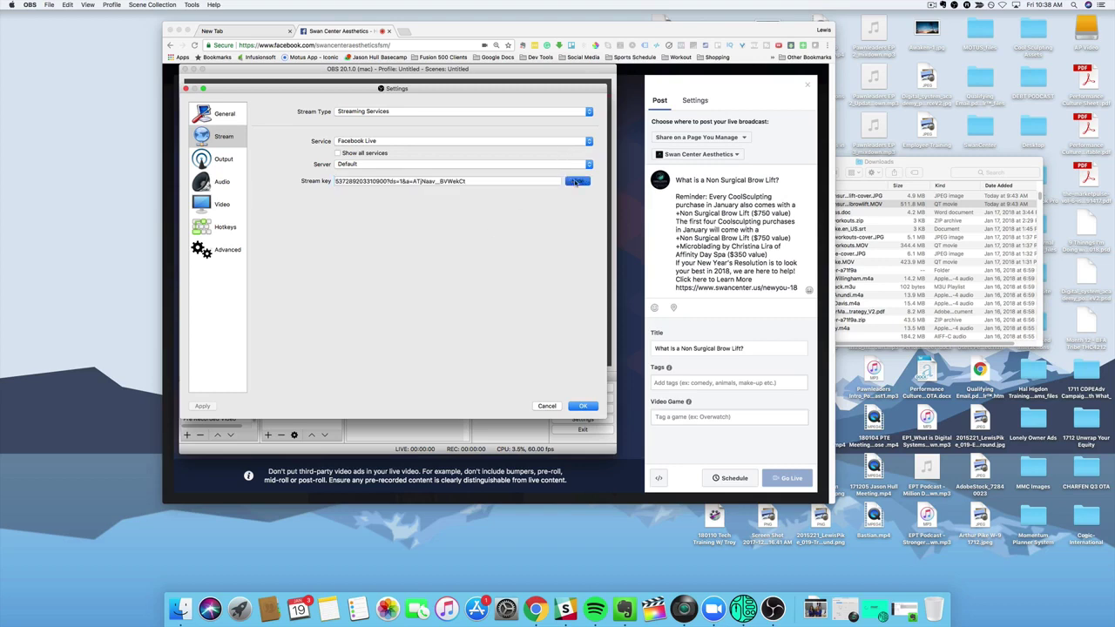
triple_click(515, 183)
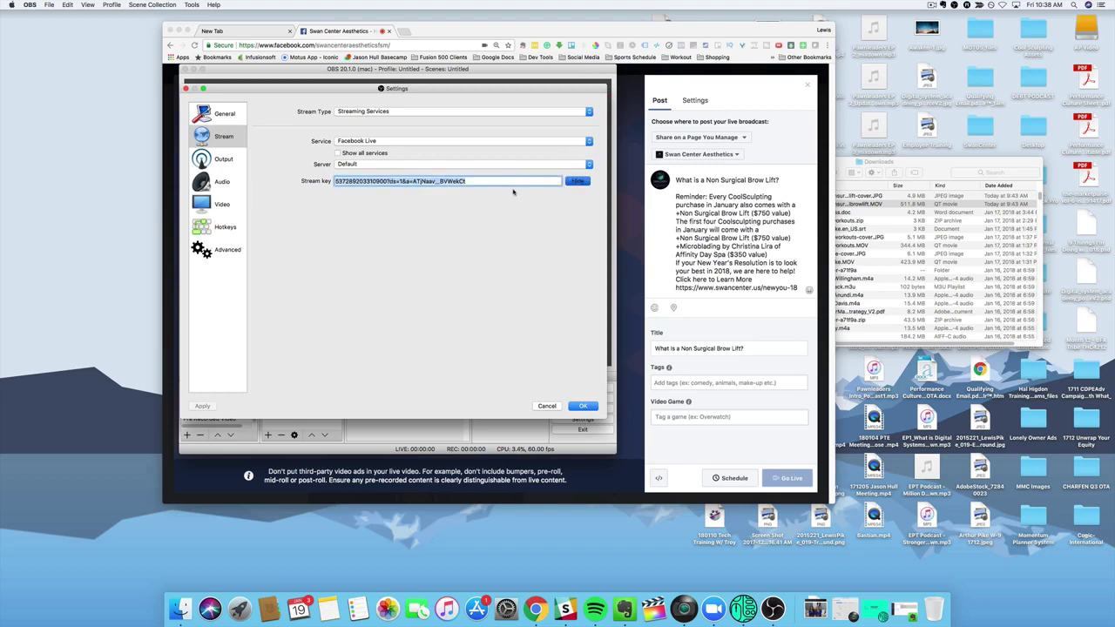
key("BackSpace")
key("super+v")
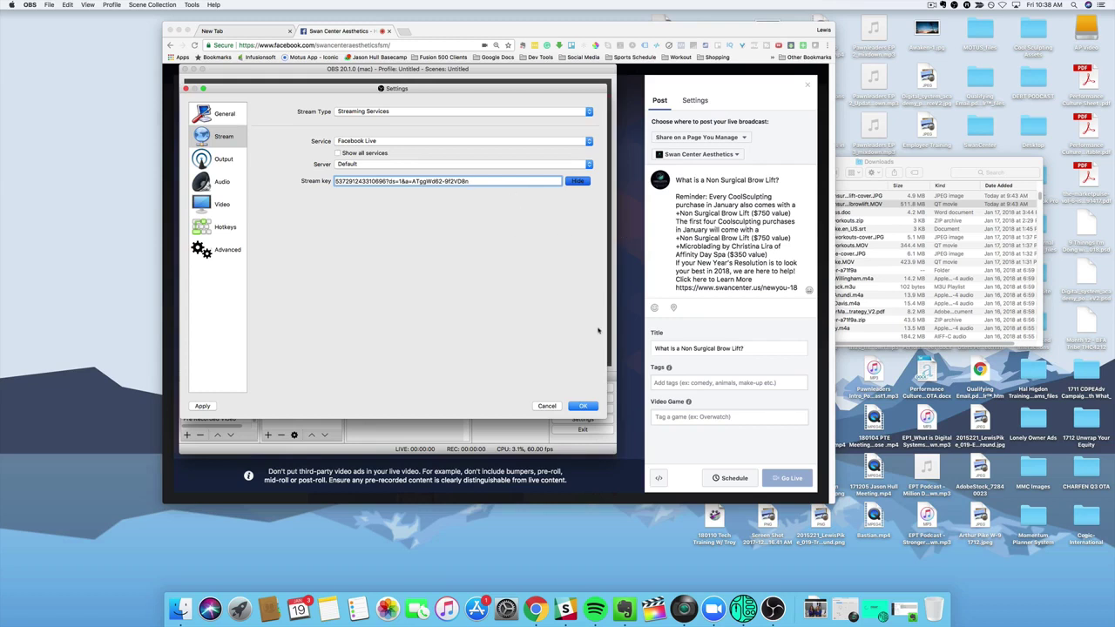
left_click(583, 405)
- Reopen the Stream settings to verify the saved key matches Facebook's
left_click(550, 477)
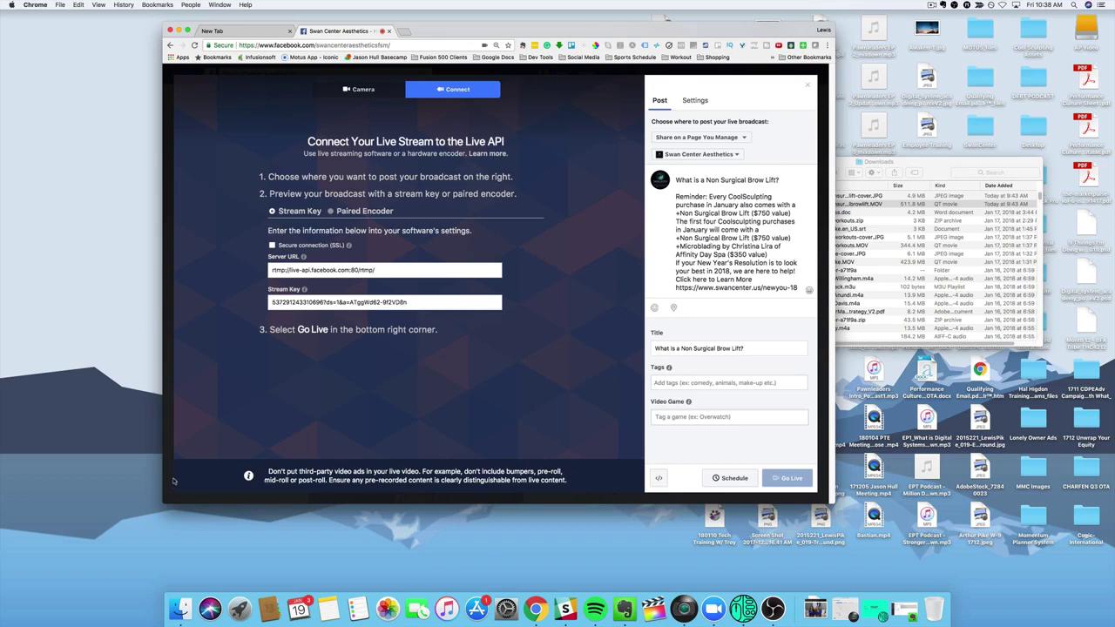
left_click(772, 609)
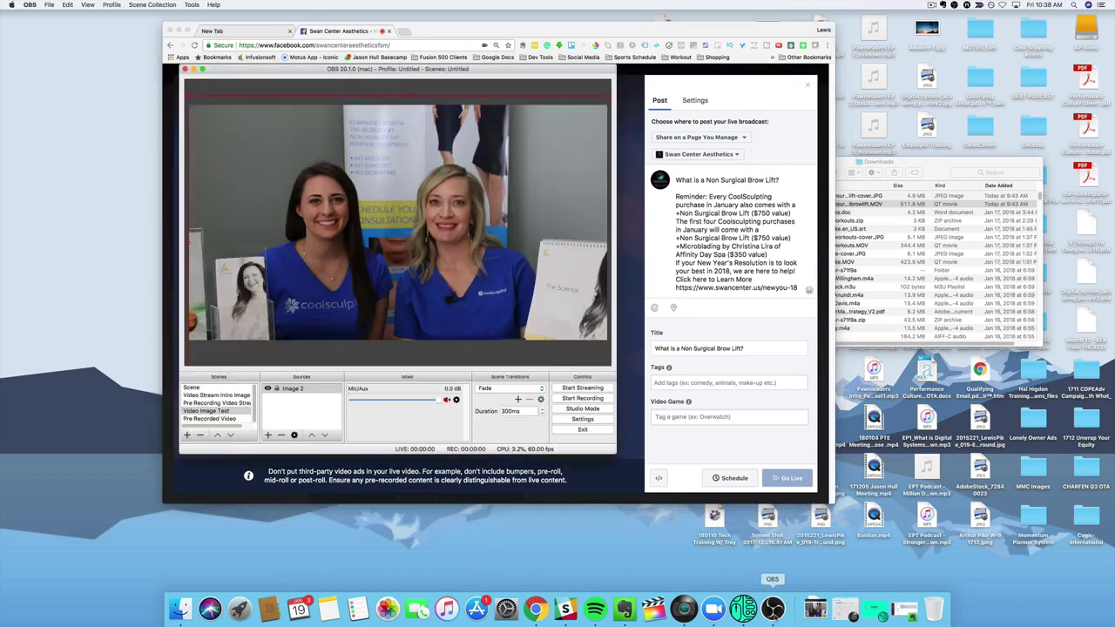
left_click(582, 419)
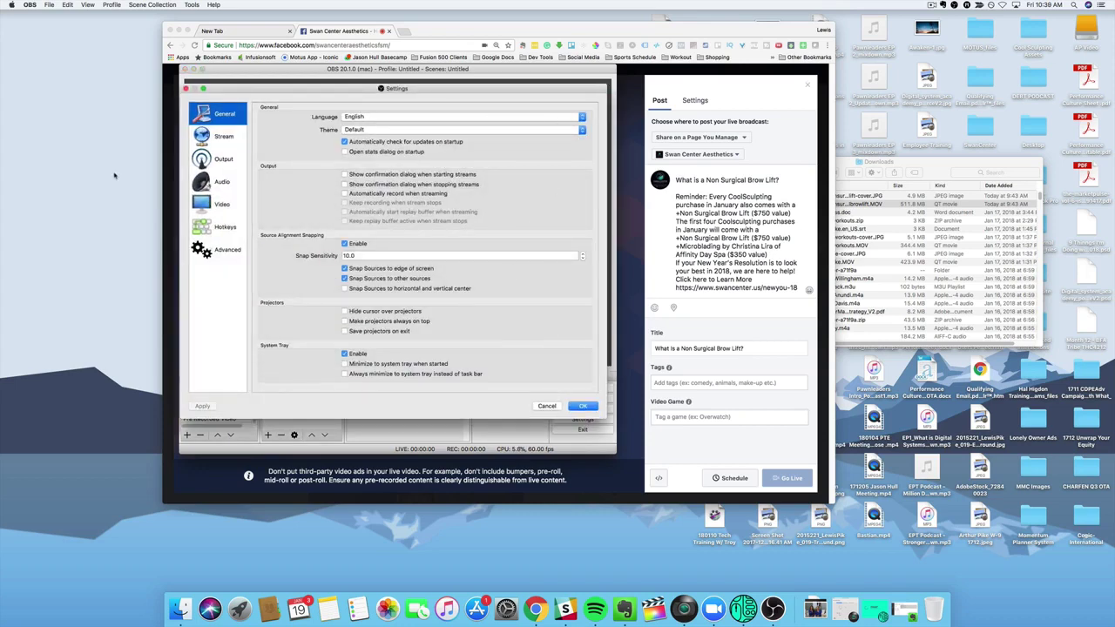
key("Down")
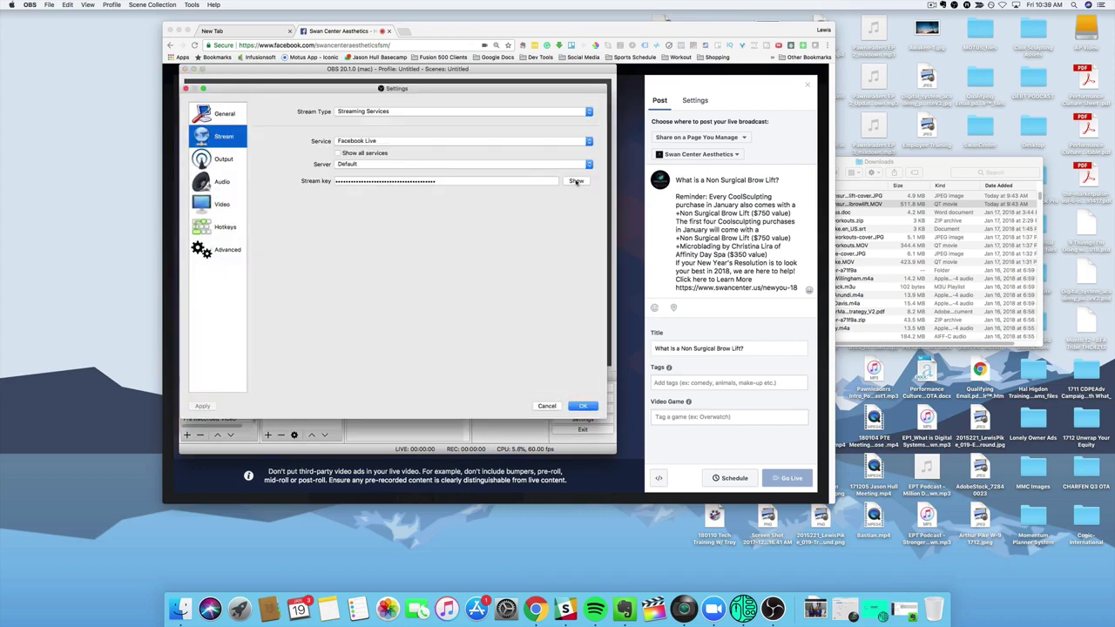
left_click(576, 181)
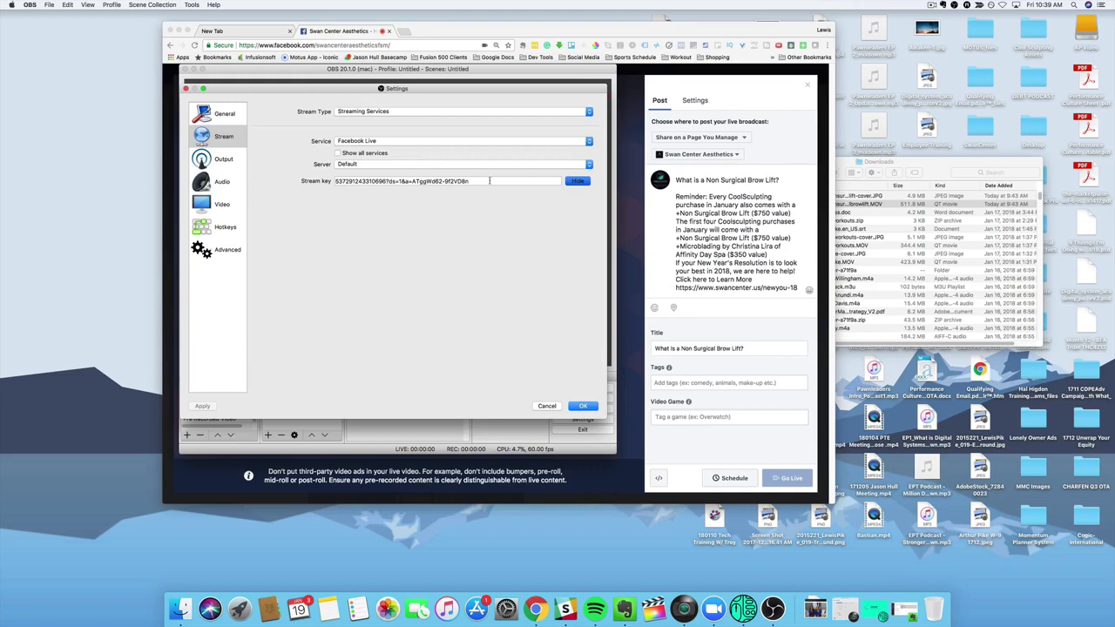
left_click(583, 406)
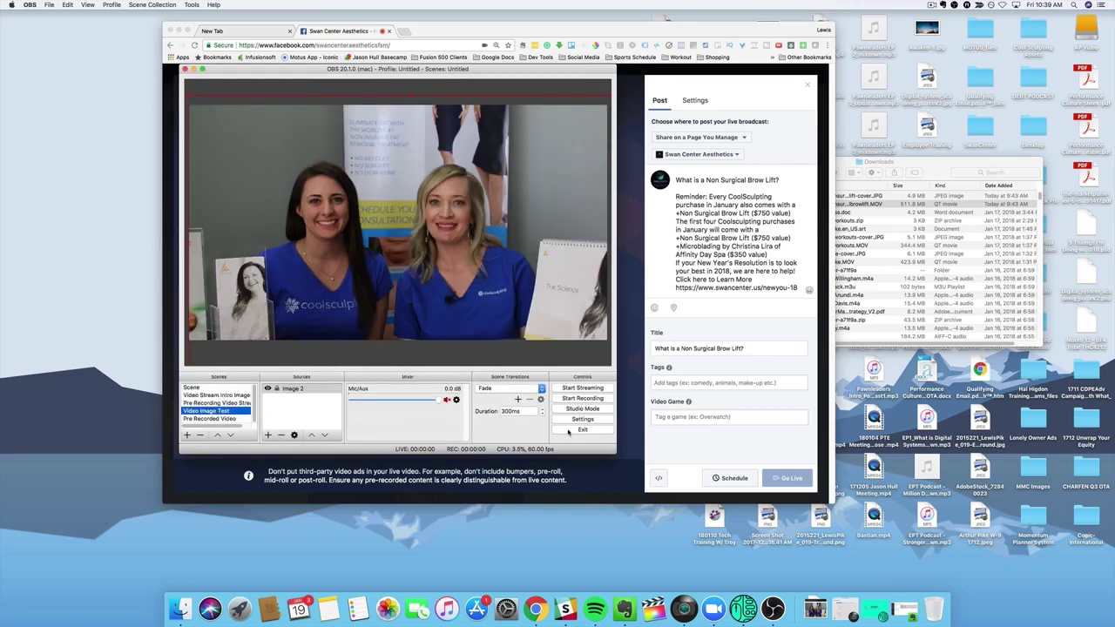
- Begin streaming the Video Stream Intro Image scene from OBS to Facebook
left_click(219, 396)
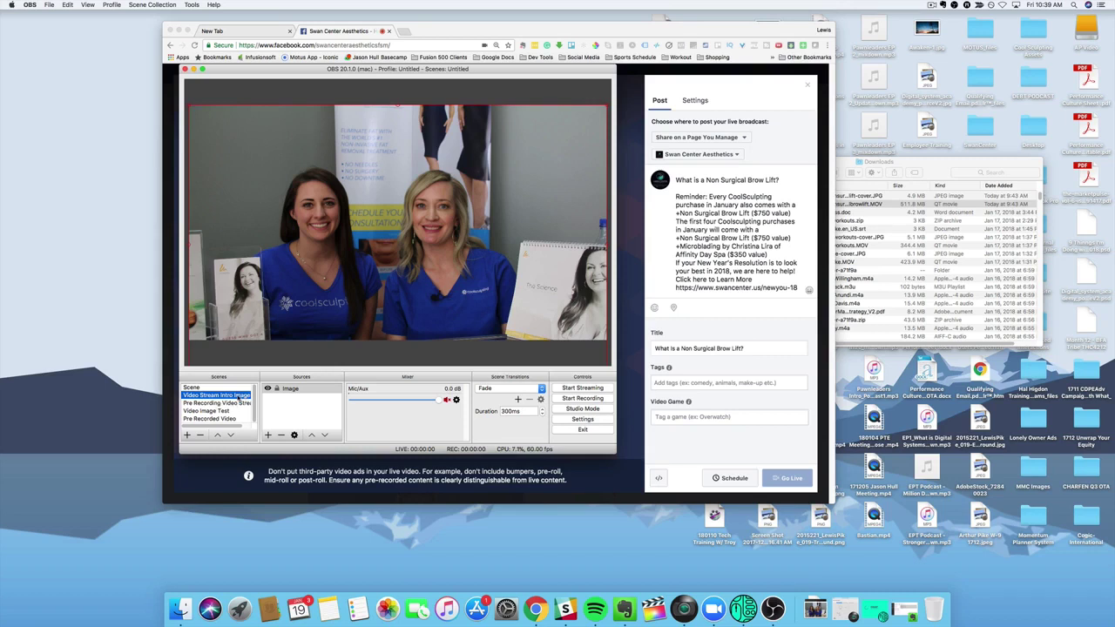
left_click(587, 389)
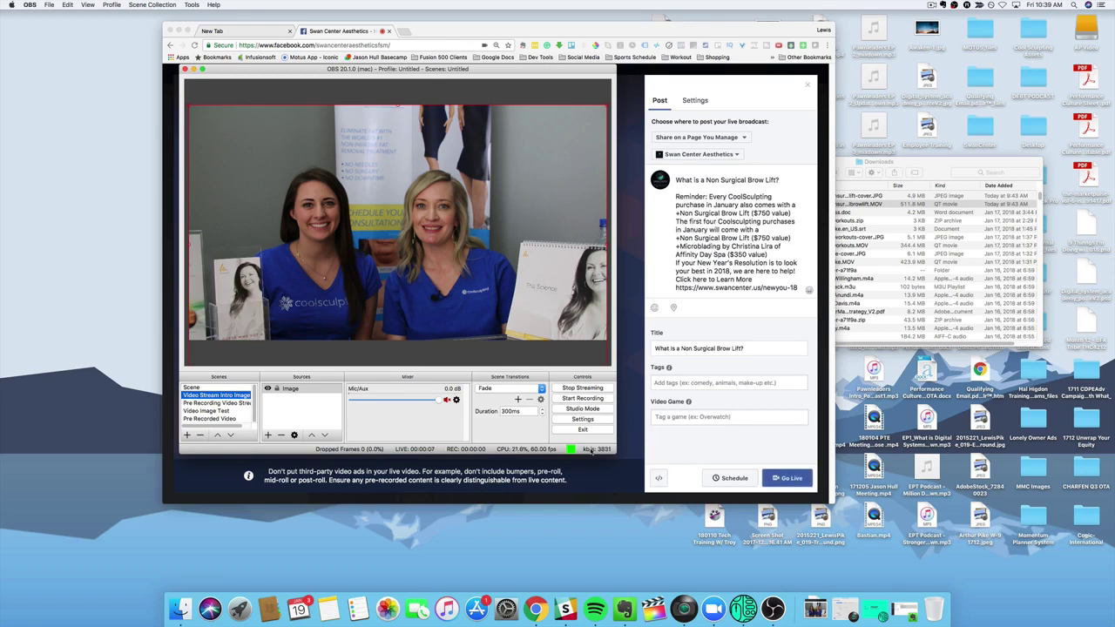
- Once the OBS feed preview appears in Facebook Live, take the Swan Center Aesthetics broadcast live
left_click(640, 320)
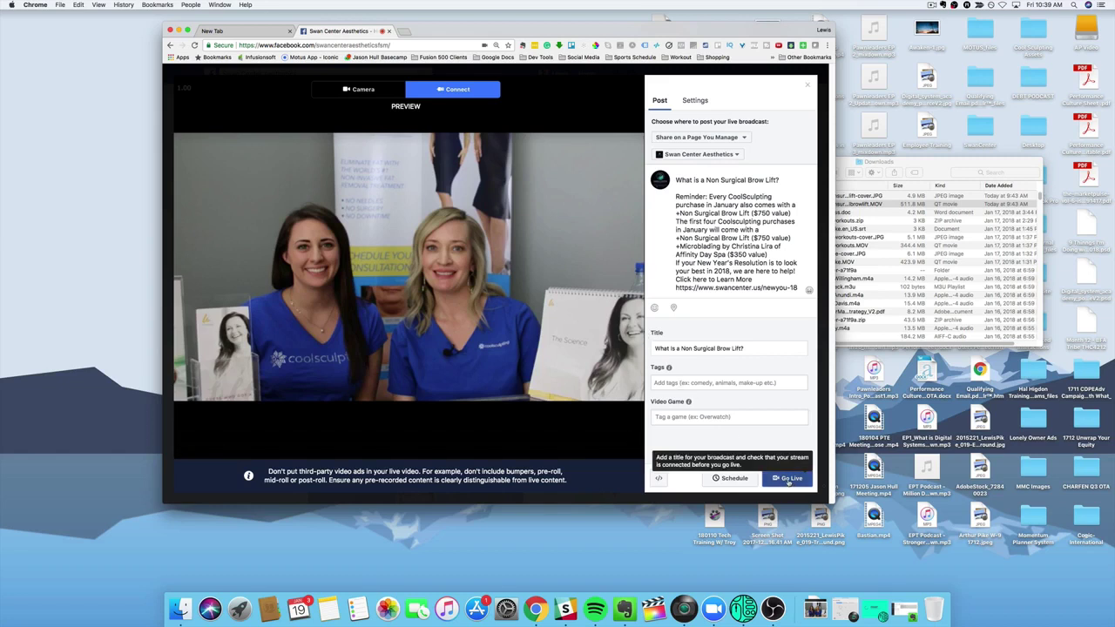
left_click(789, 479)
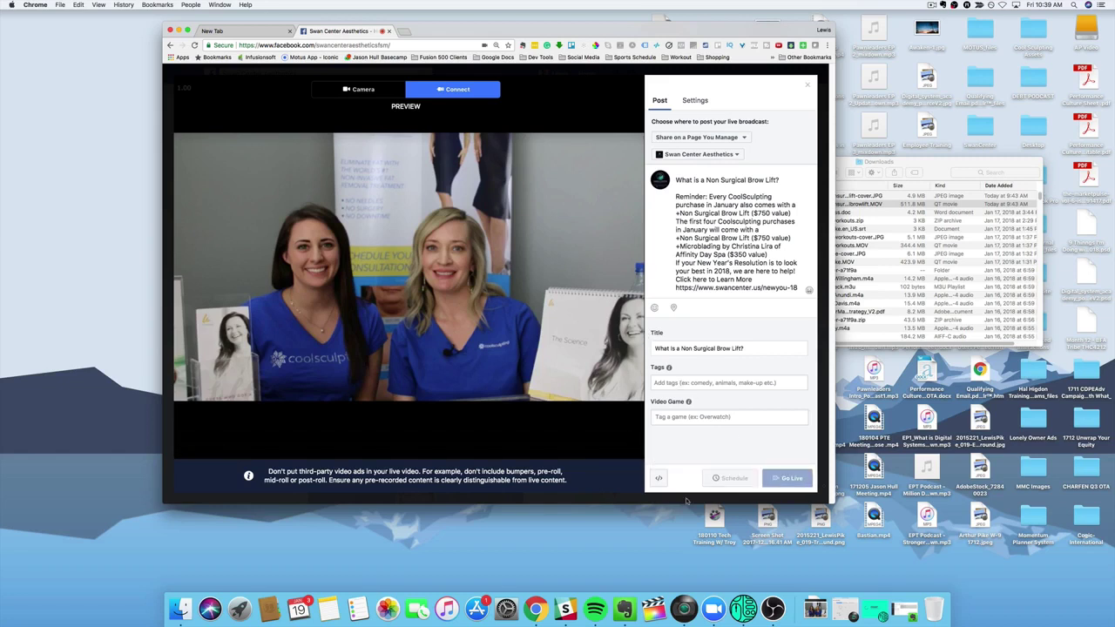
left_click(772, 608)
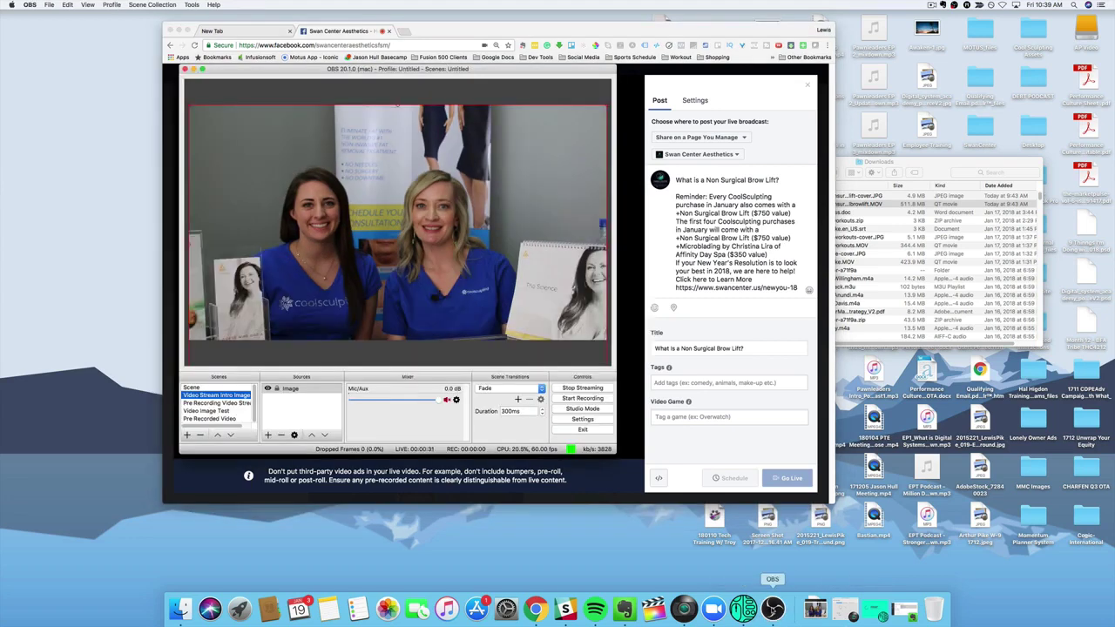
- Put the Pre Recording Video Stream scene on air and confirm it plays in the Facebook live video
left_click(209, 403)
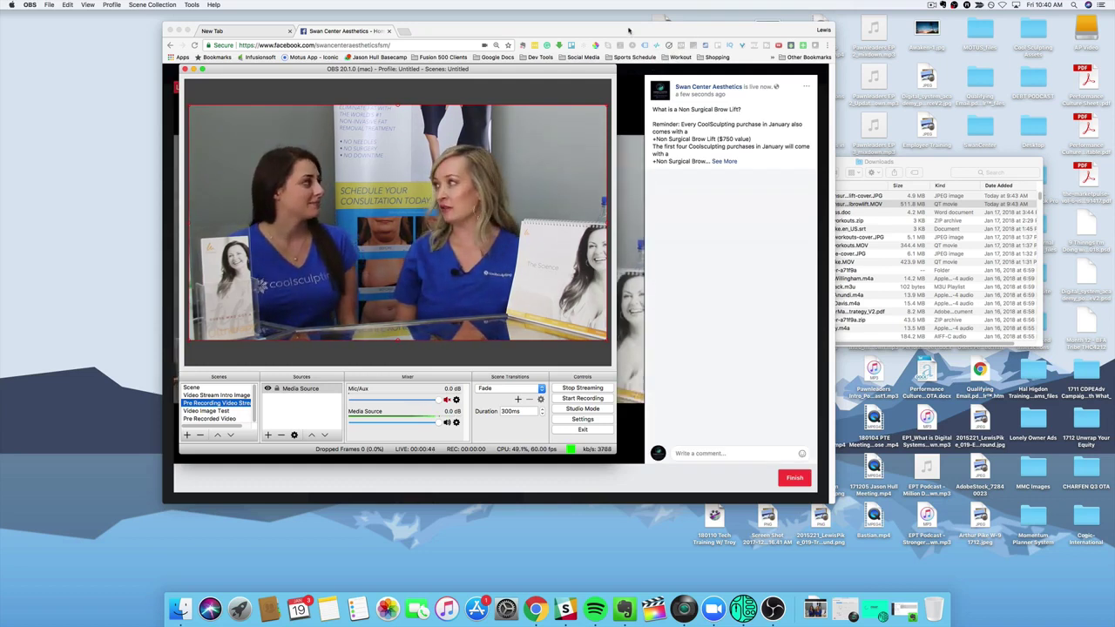
left_click(629, 30)
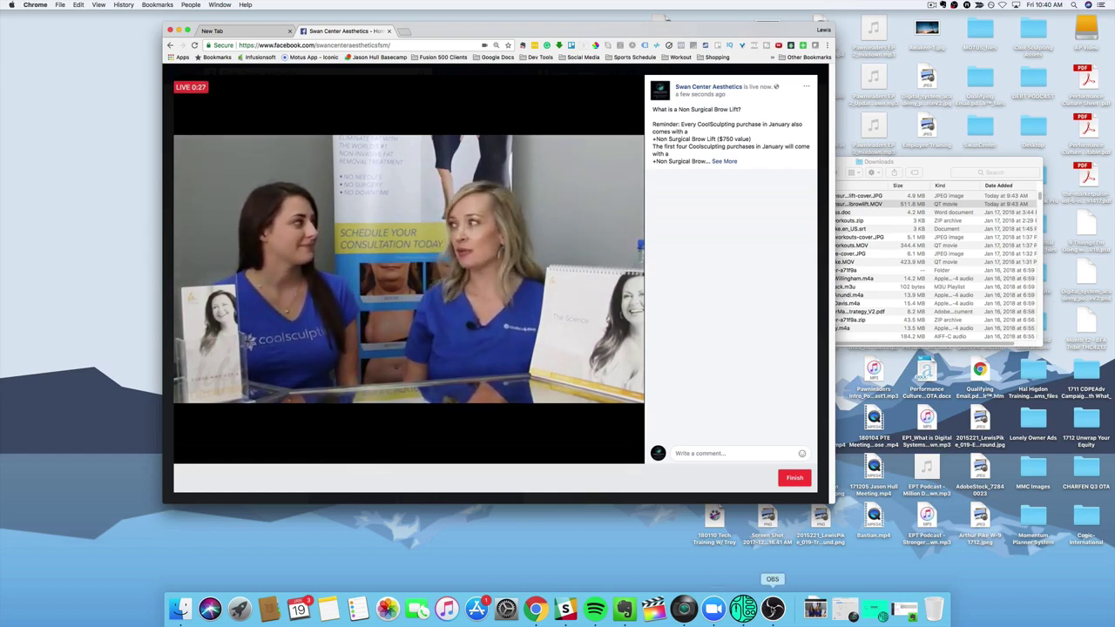
left_click(771, 608)
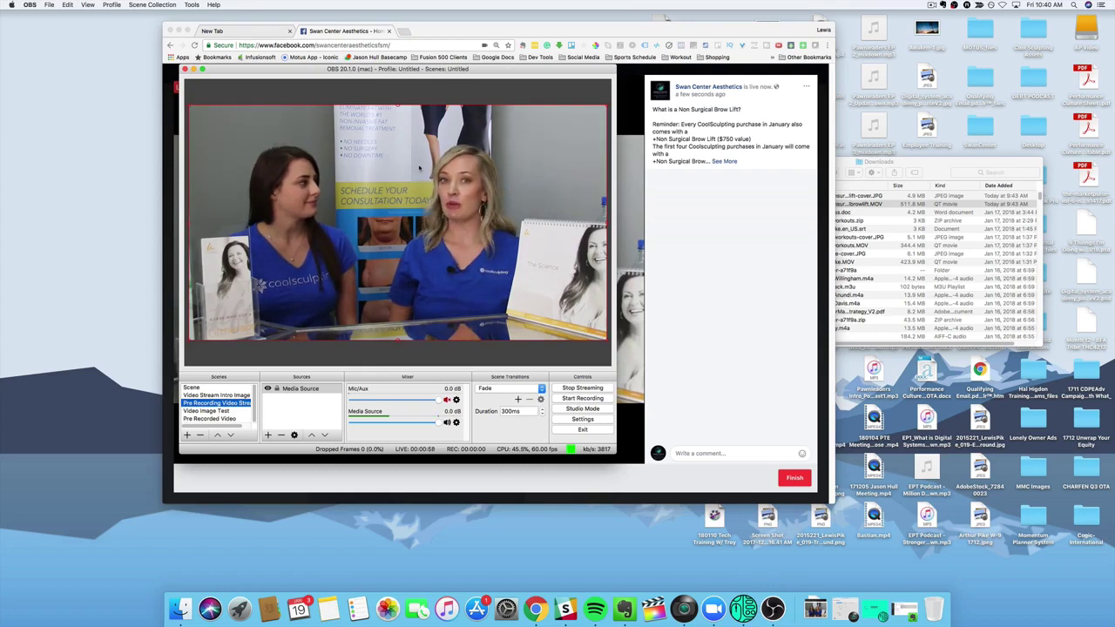